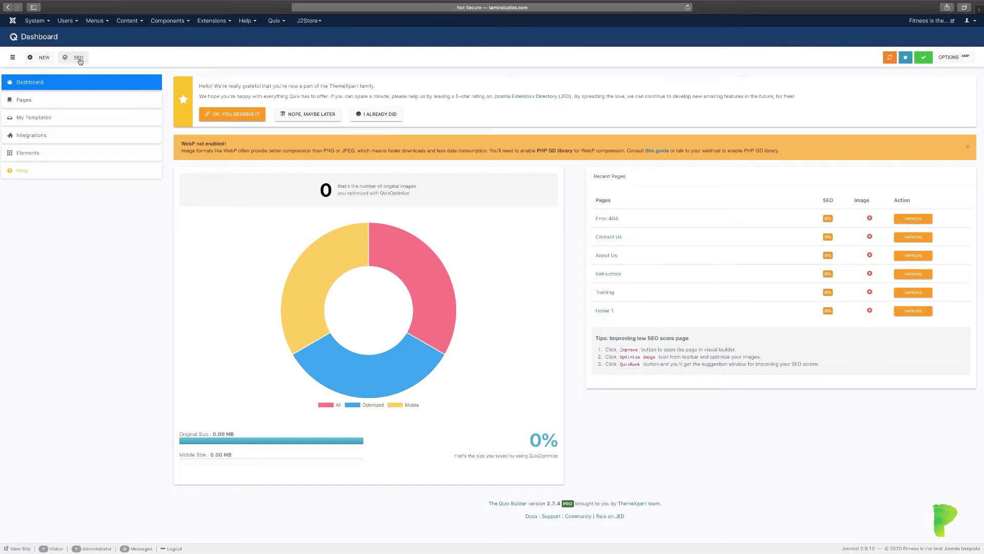
# Open the SEO Site Attributes plugin settings and set schema type to Custom, then back to Organization
pyautogui.click(79, 60)
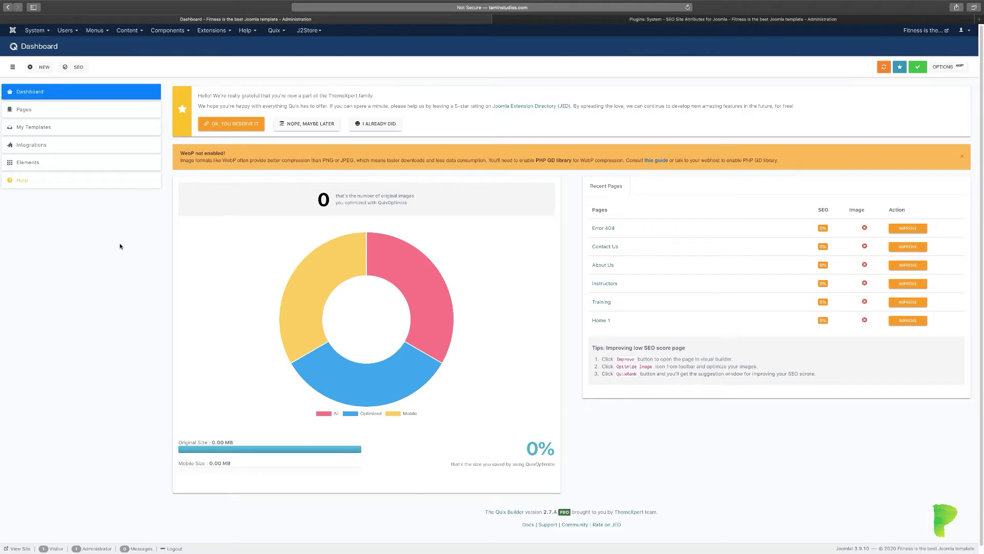
pyautogui.click(579, 20)
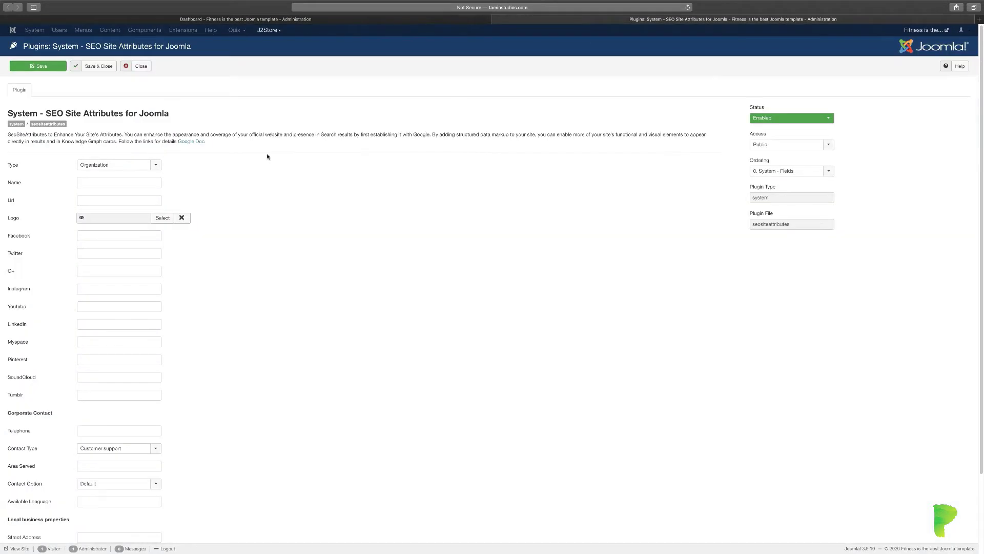
pyautogui.click(157, 167)
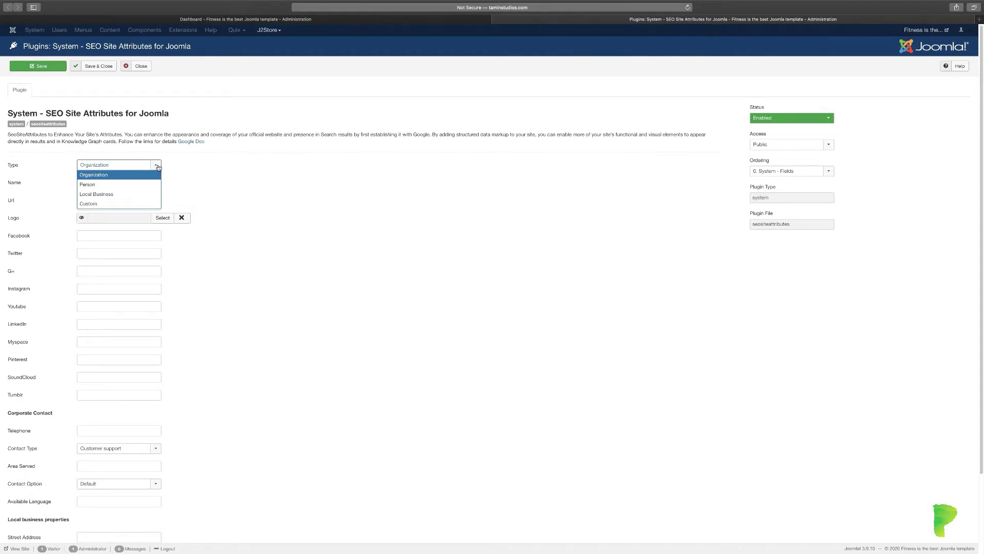
pyautogui.click(124, 204)
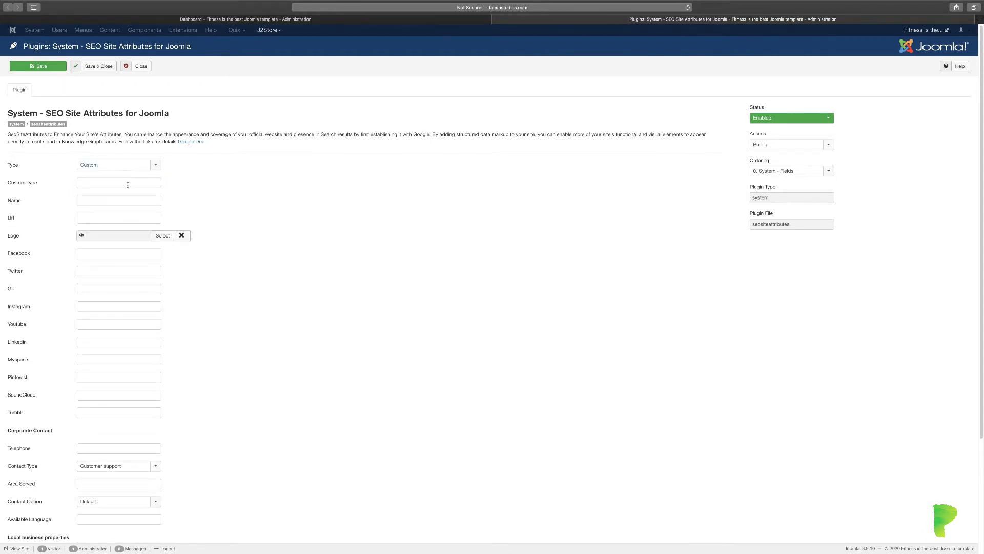
pyautogui.click(155, 165)
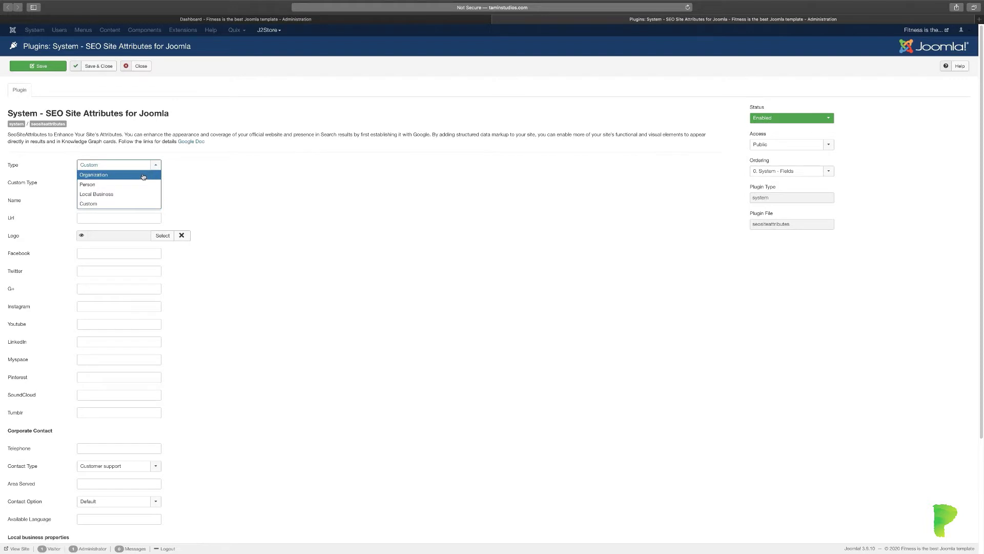
pyautogui.click(144, 176)
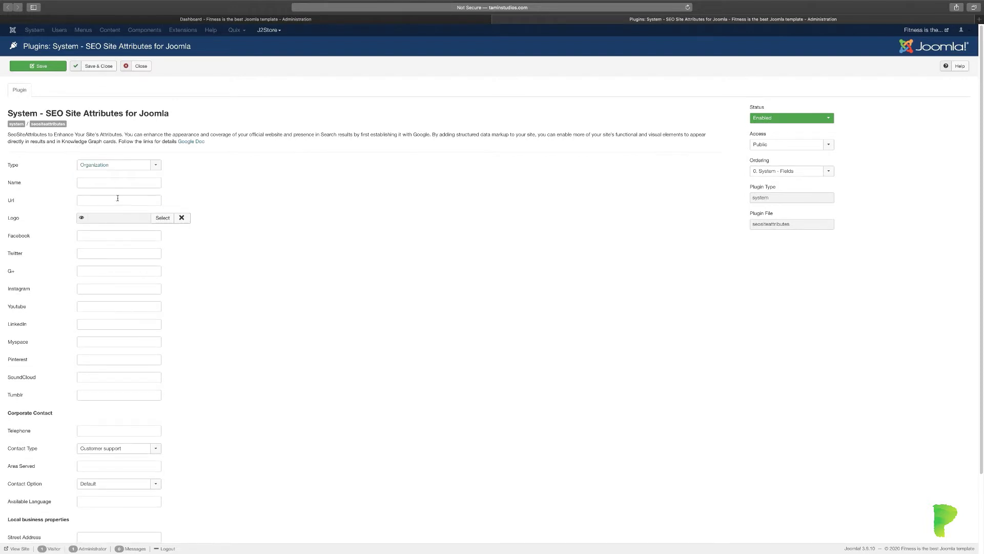
# Scroll through the plugin fields, view the Contact Type list without changing it, and return to the Quix dashboard
pyautogui.scroll(-2, 125, 228)
pyautogui.scroll(-1, 124, 256)
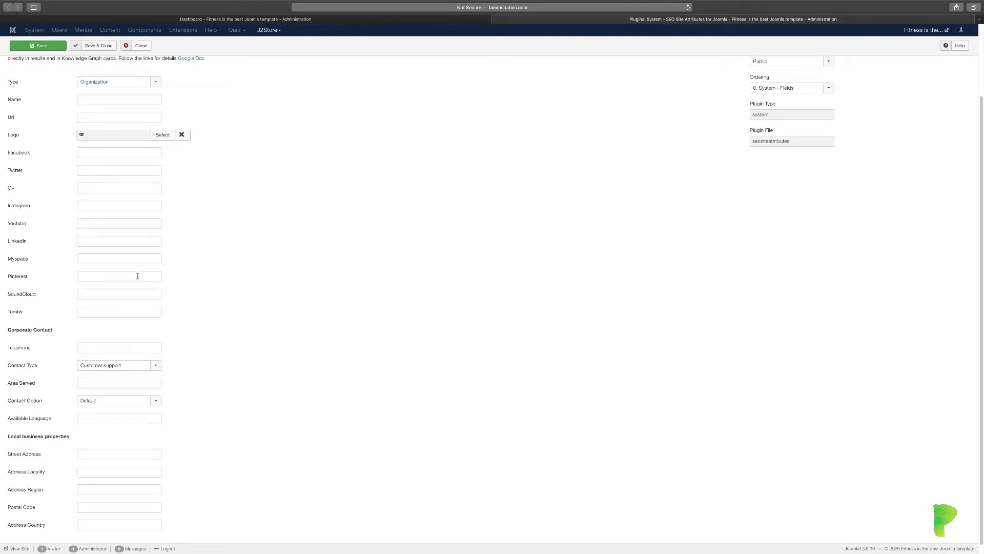
pyautogui.scroll(-1, 171, 286)
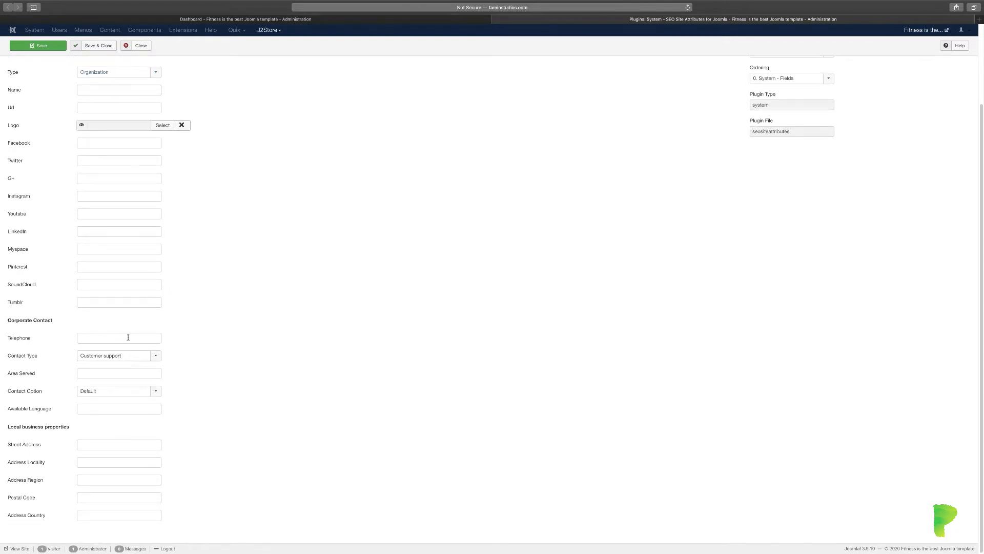
pyautogui.click(139, 354)
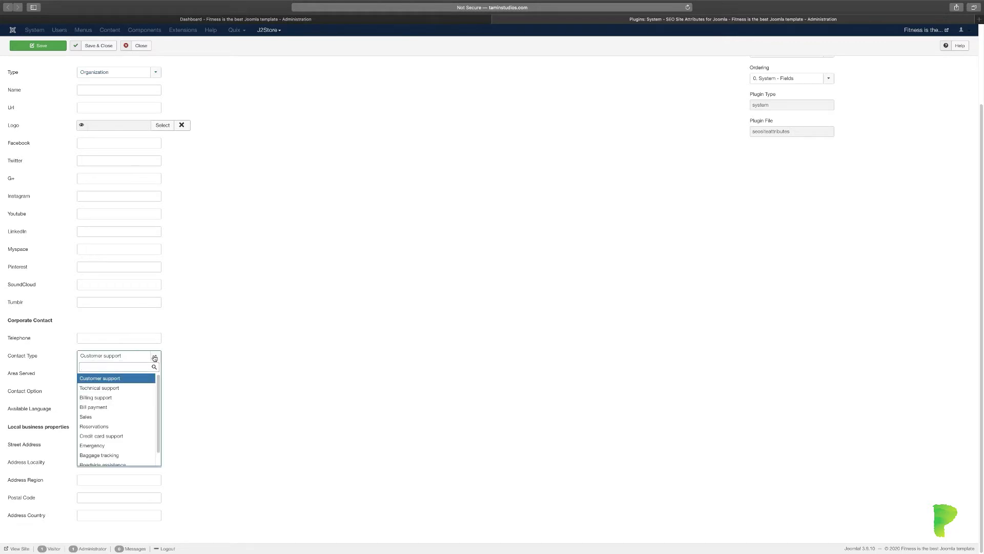
pyautogui.scroll(-1, 130, 440)
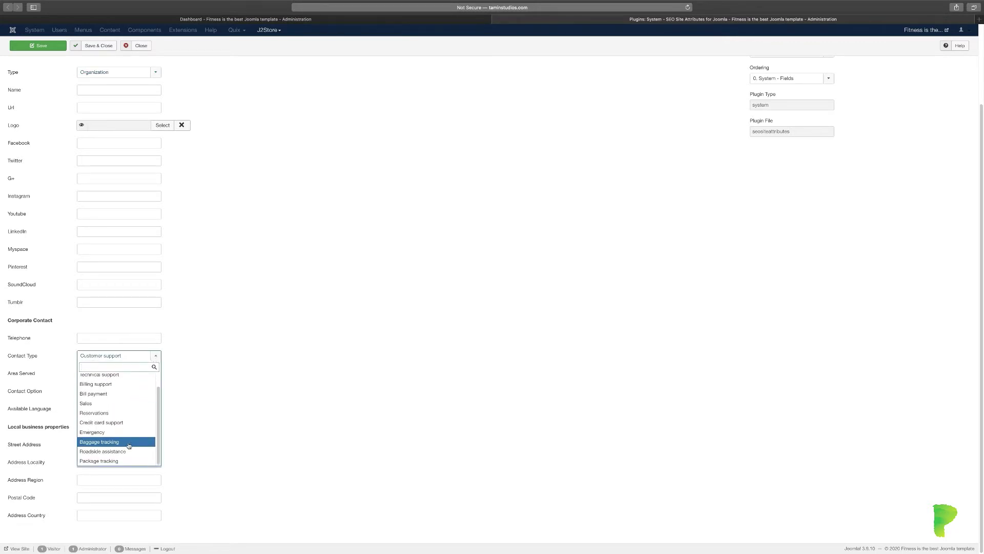
pyautogui.click(239, 423)
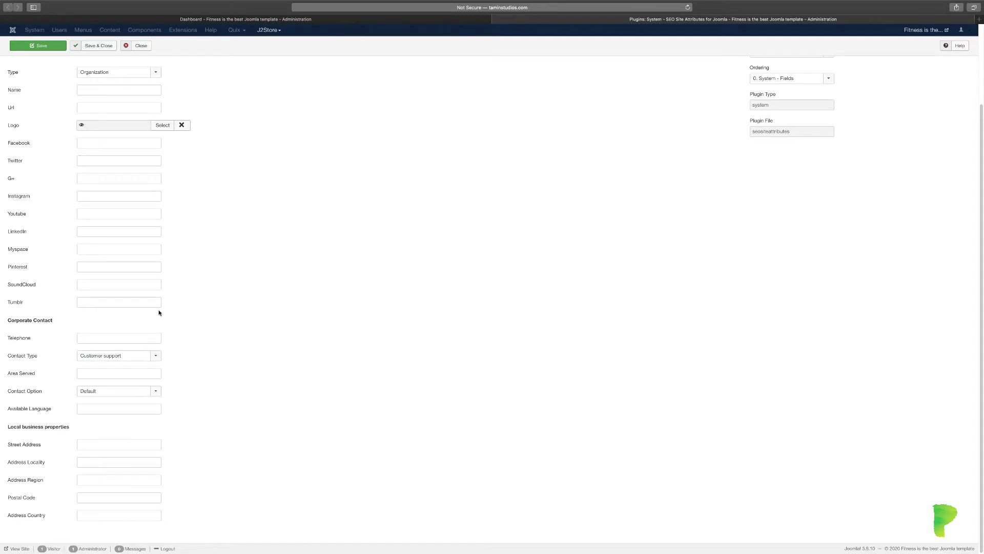
pyautogui.scroll(3, 231, 408)
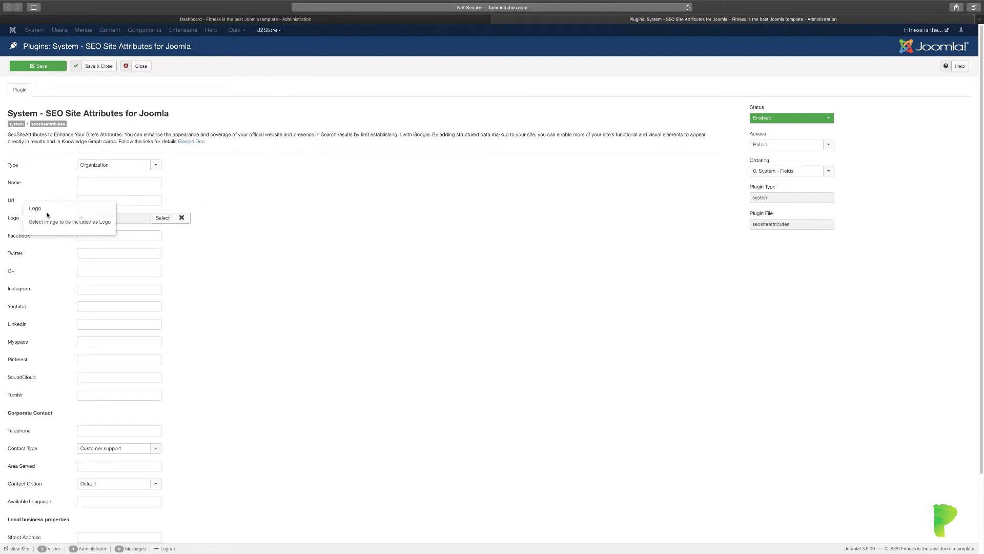
pyautogui.click(336, 21)
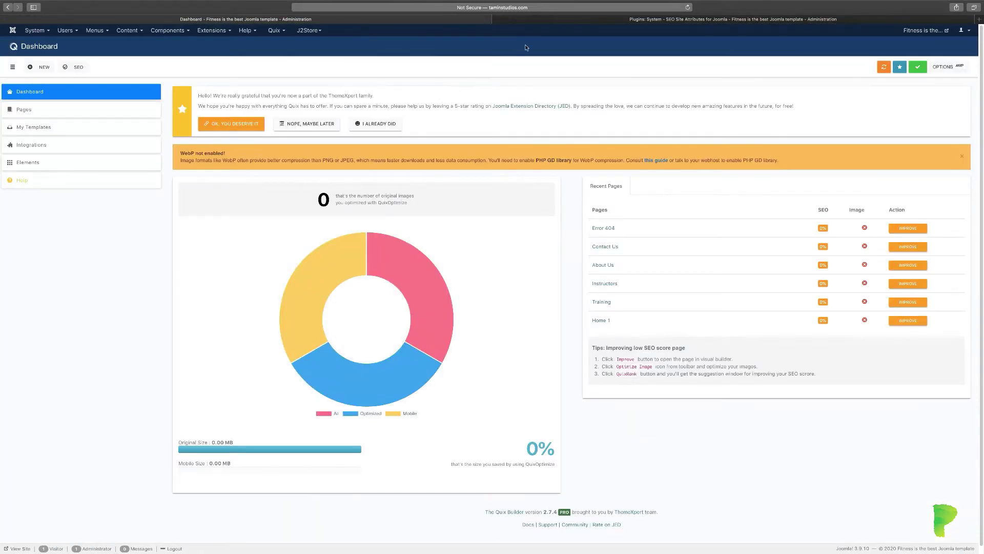
# Close the plugin tab, open the live Fitness site in a new tab, and check in the locked Home 1 page
pyautogui.click(496, 20)
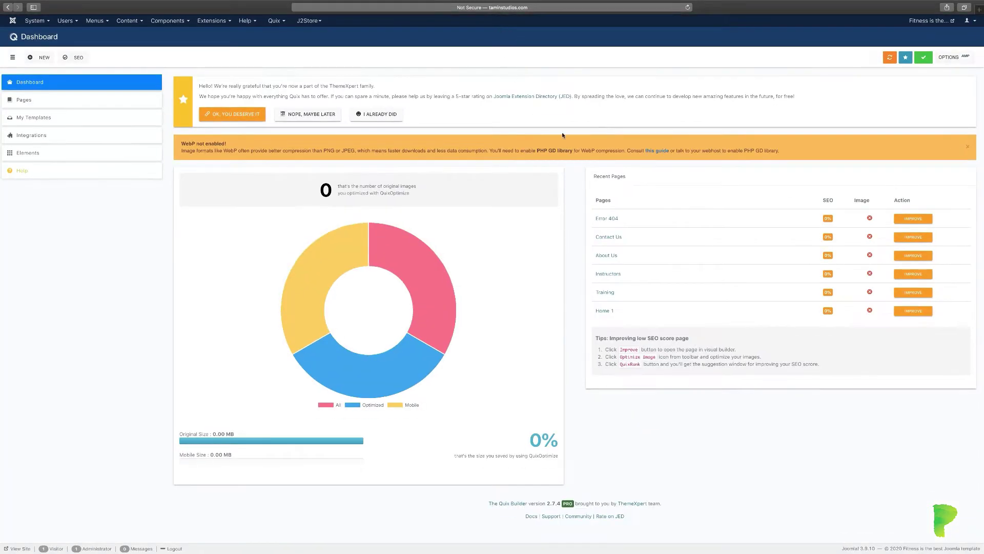
pyautogui.click(42, 102)
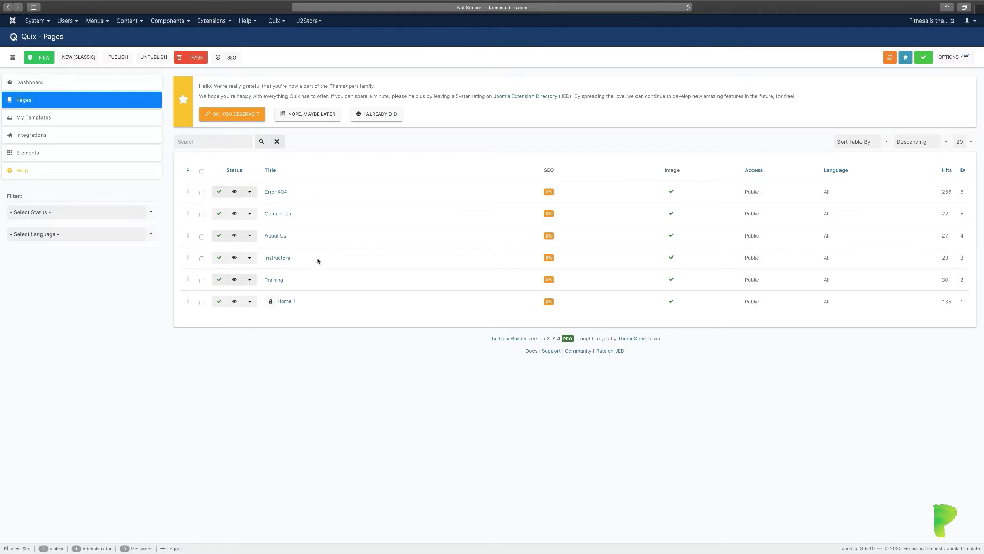
pyautogui.click(923, 22)
pyautogui.click(307, 22)
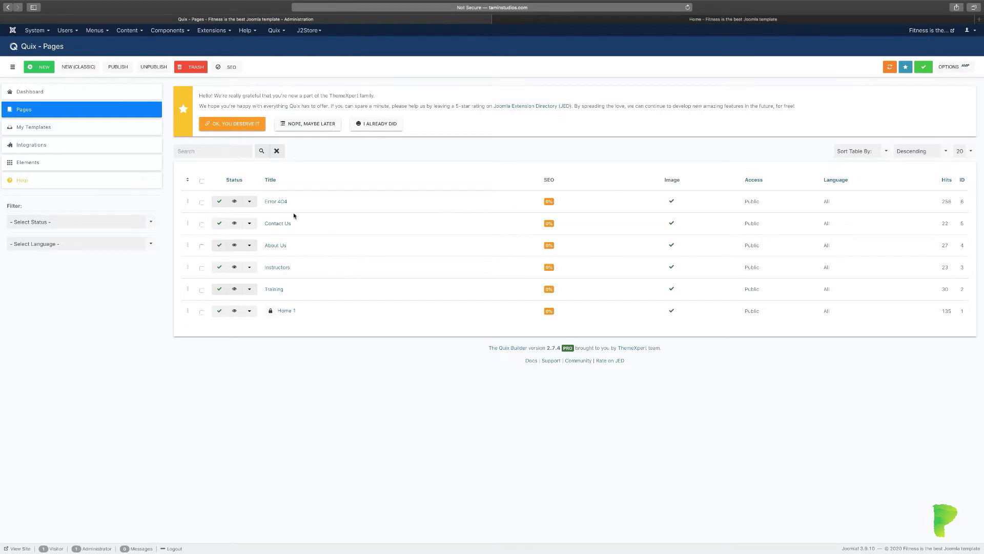
pyautogui.click(271, 313)
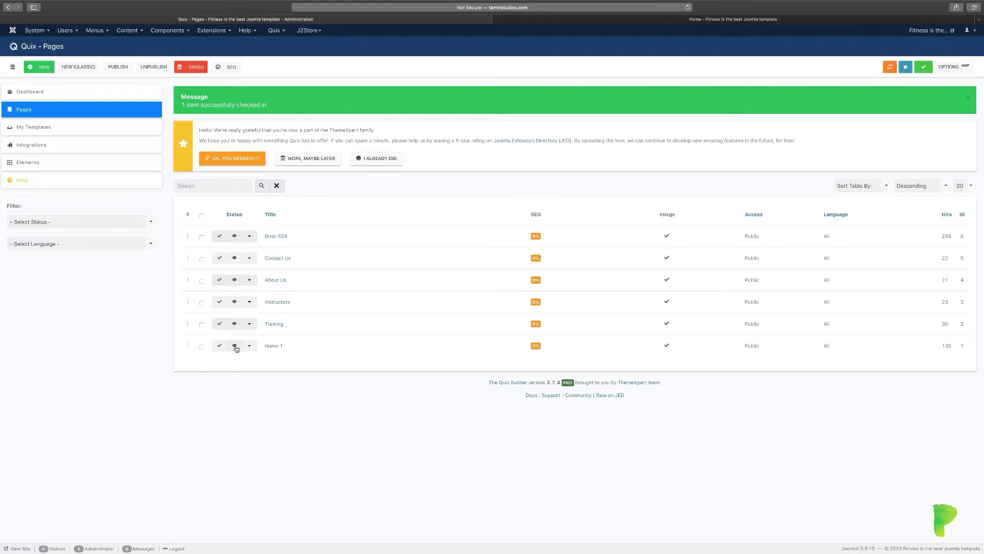
pyautogui.click(588, 21)
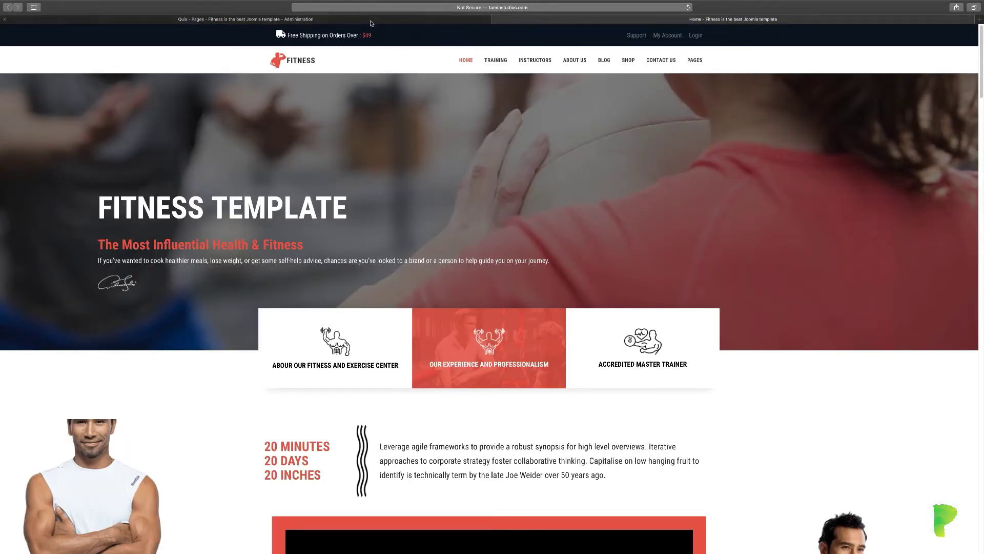
pyautogui.scroll(-5, 523, 261)
pyautogui.scroll(-5, 526, 275)
pyautogui.scroll(5, 526, 277)
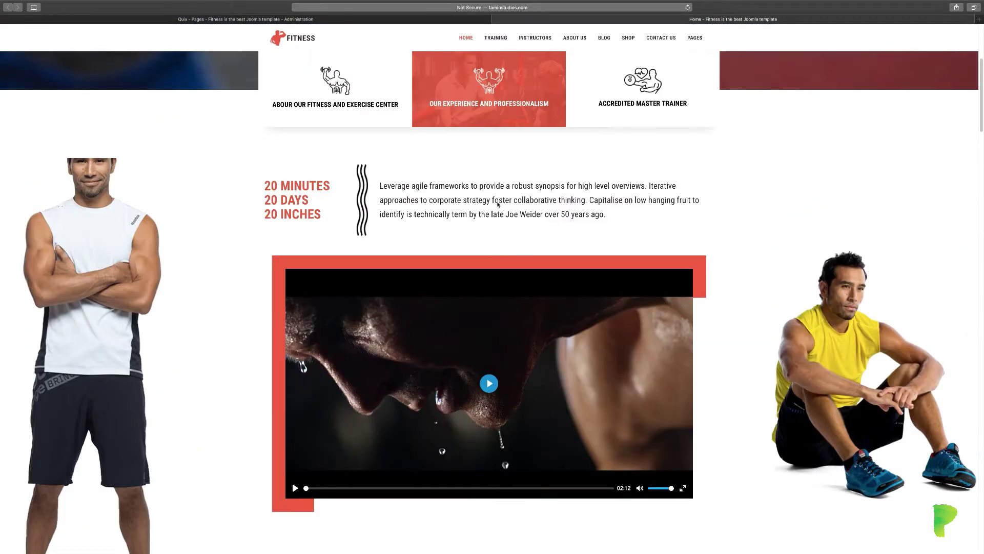
pyautogui.hotkey('ctrl', 'shift', 'Tab')
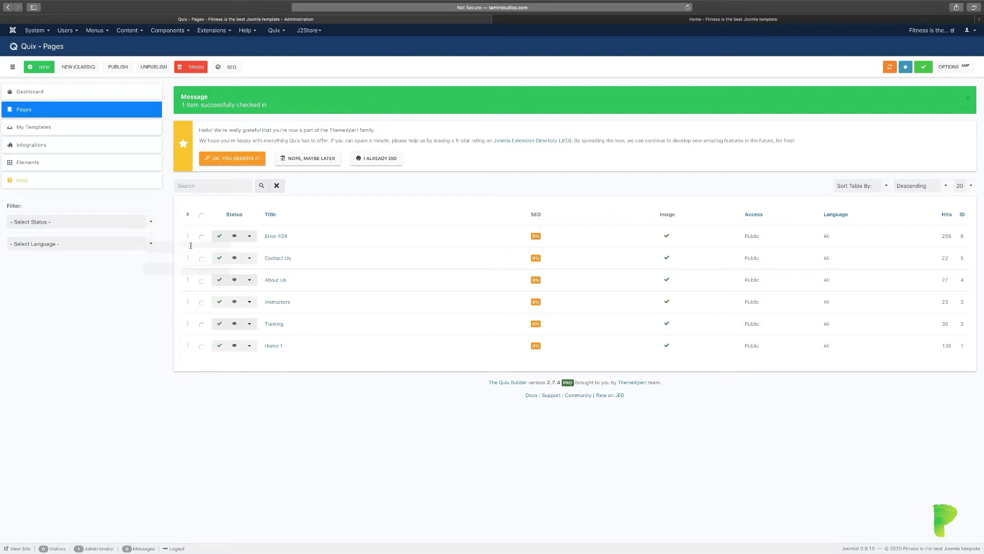
# Sort the Quix pages by Ordering ascending, from Home 1 first to Error 404 last
pyautogui.click(188, 214)
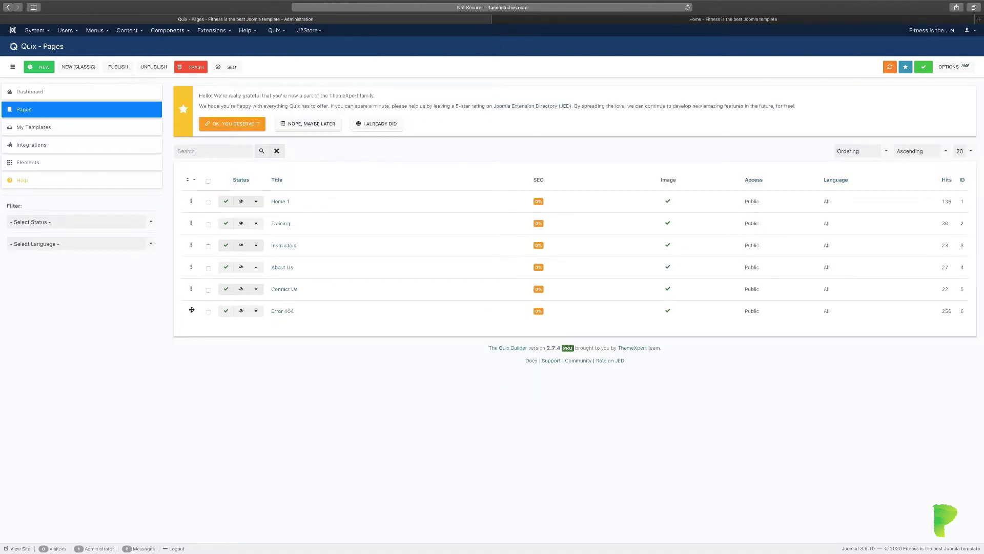
pyautogui.moveTo(191, 309)
pyautogui.mouseDown()
pyautogui.moveTo(200, 199)
pyautogui.moveTo(201, 314)
pyautogui.mouseUp()
# Browse the saved Quix templates under My Templates, then go to the Integrations manager
pyautogui.click(44, 130)
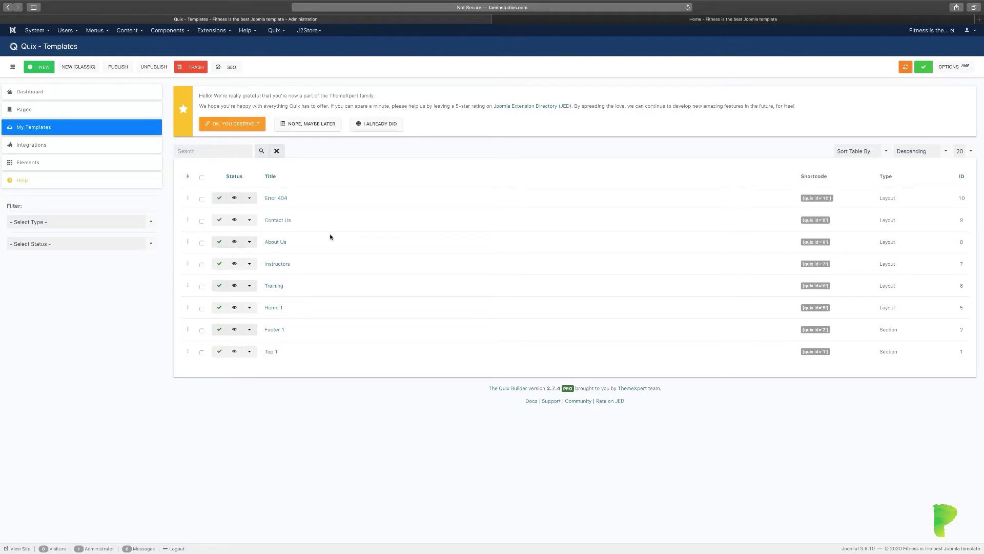
pyautogui.click(46, 147)
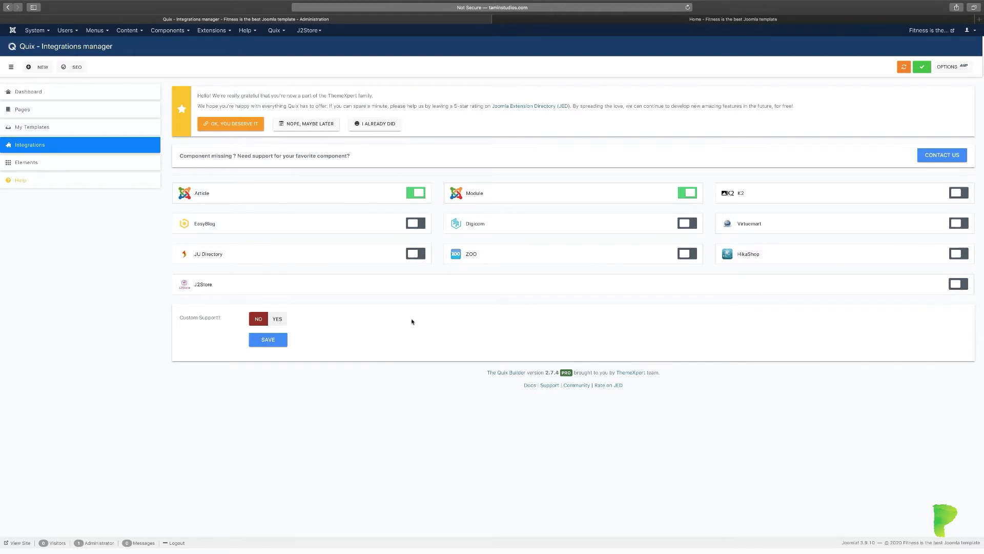
# Toggle the EasyBlog integration on and back off, then go to the Quix Elements manager
pyautogui.click(419, 224)
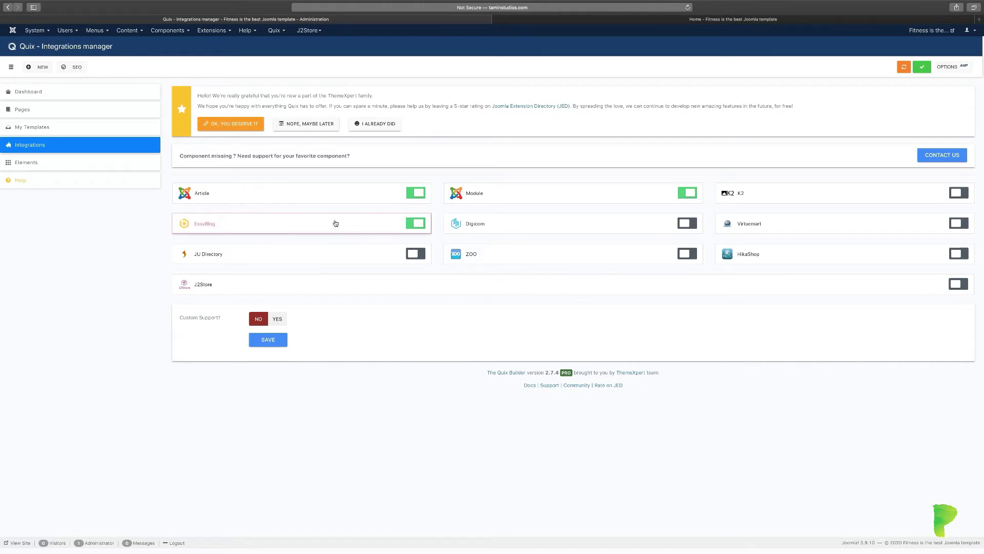
pyautogui.click(423, 229)
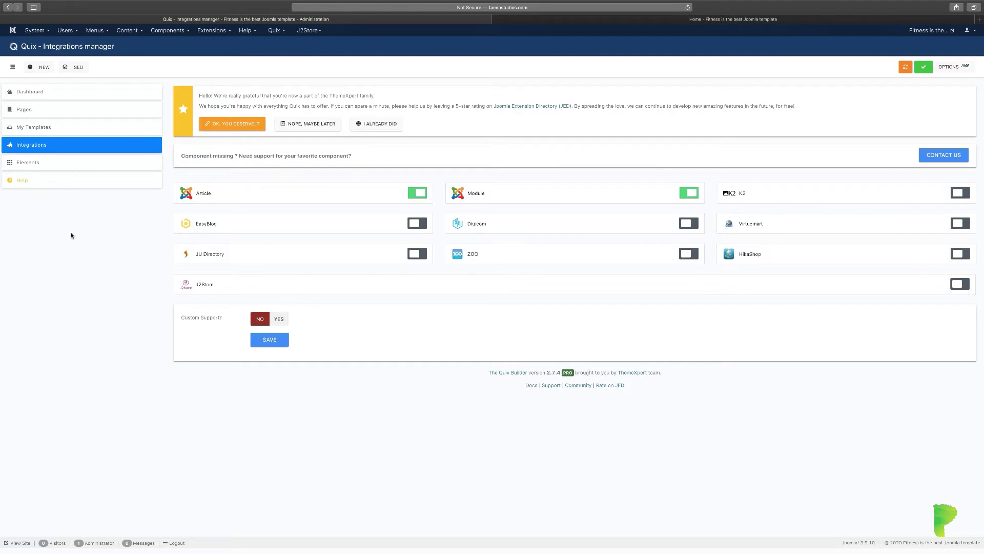
pyautogui.click(33, 164)
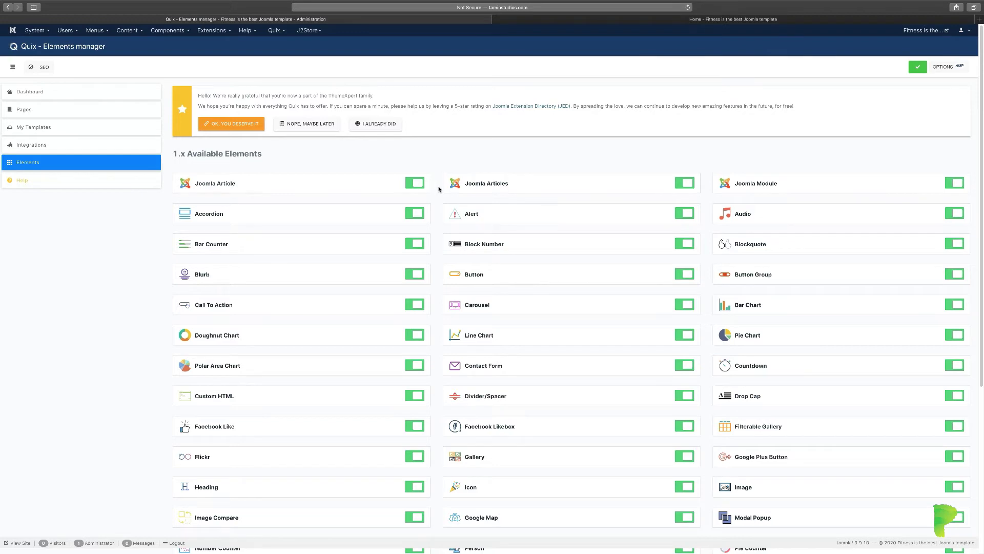
# Scroll the enabled elements list from Joomla Article to Fitness Smart Tab, then return to the Quix pages list
pyautogui.scroll(-1, 439, 190)
pyautogui.scroll(-2, 439, 190)
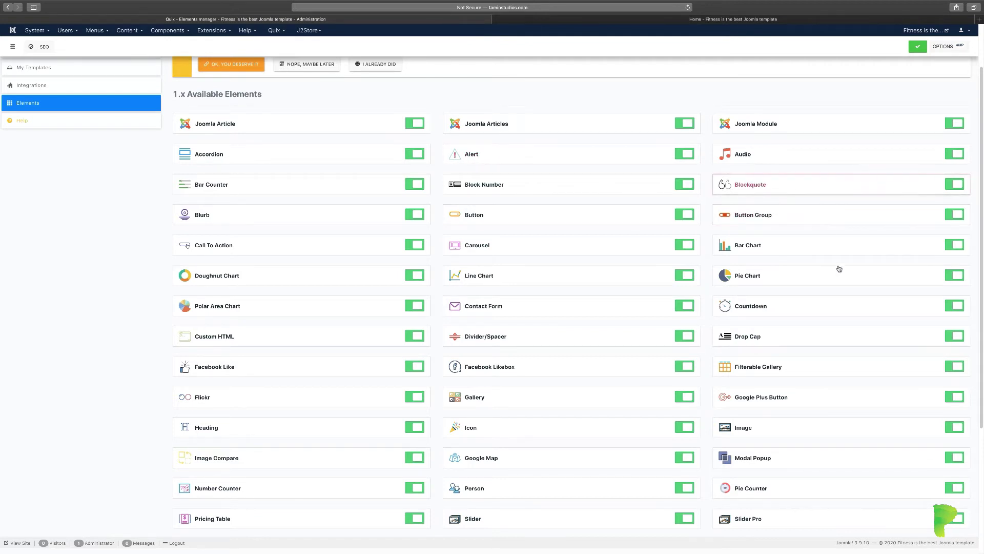
pyautogui.scroll(-6, 838, 270)
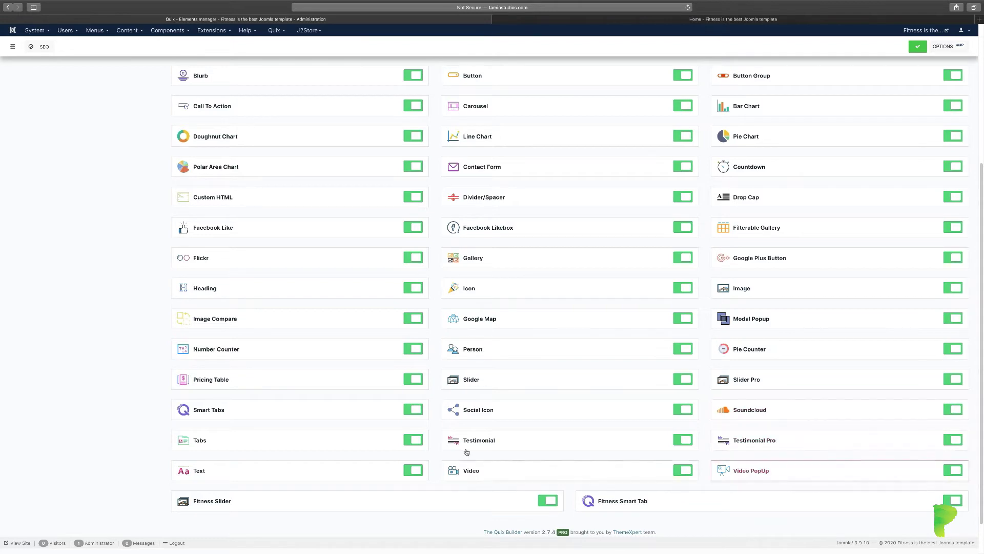
pyautogui.scroll(5, 345, 352)
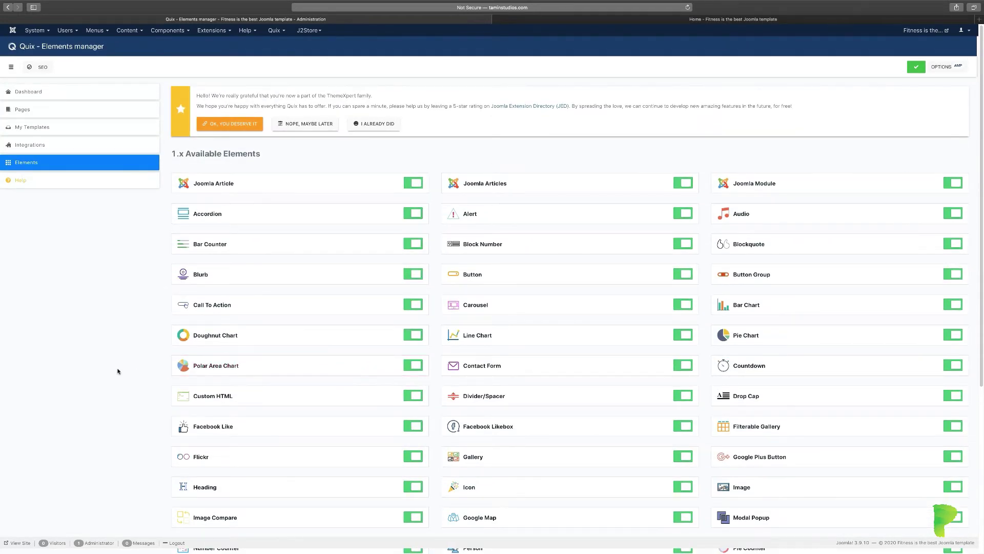
pyautogui.scroll(-5, 118, 371)
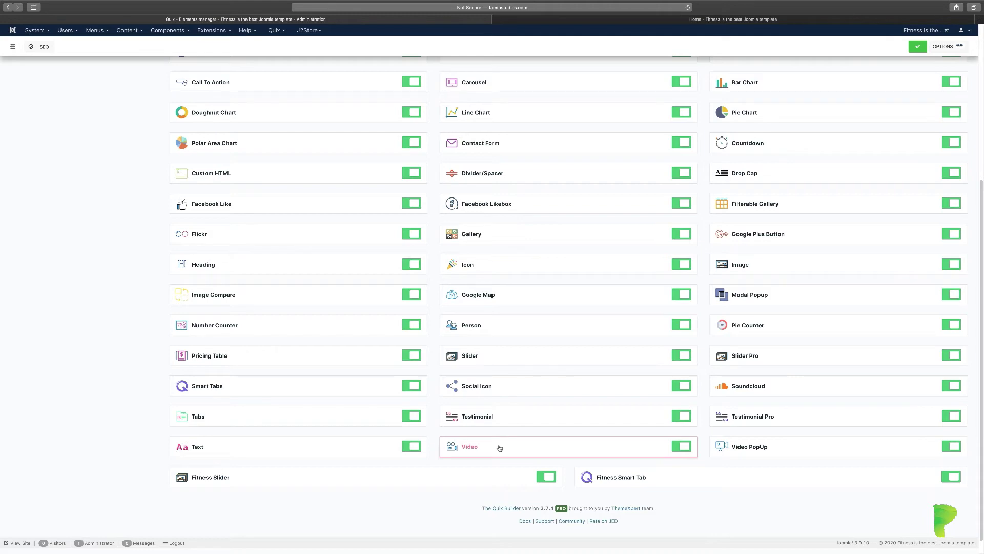
pyautogui.scroll(5, 500, 448)
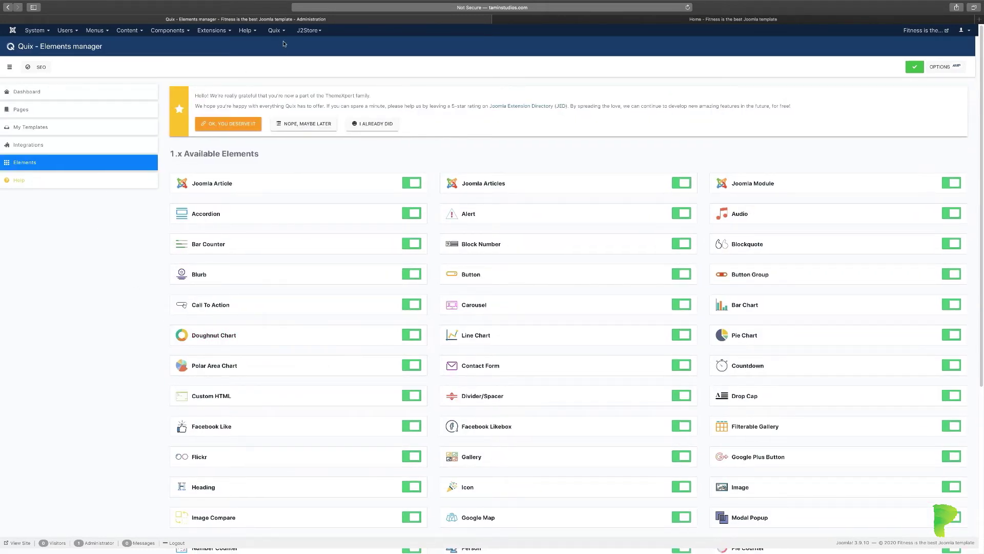
pyautogui.click(39, 114)
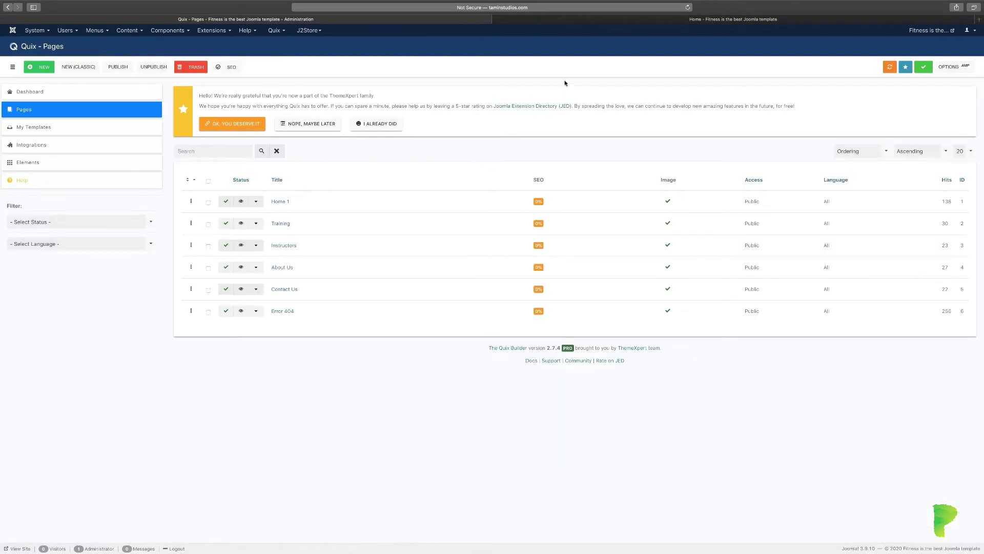
pyautogui.click(588, 21)
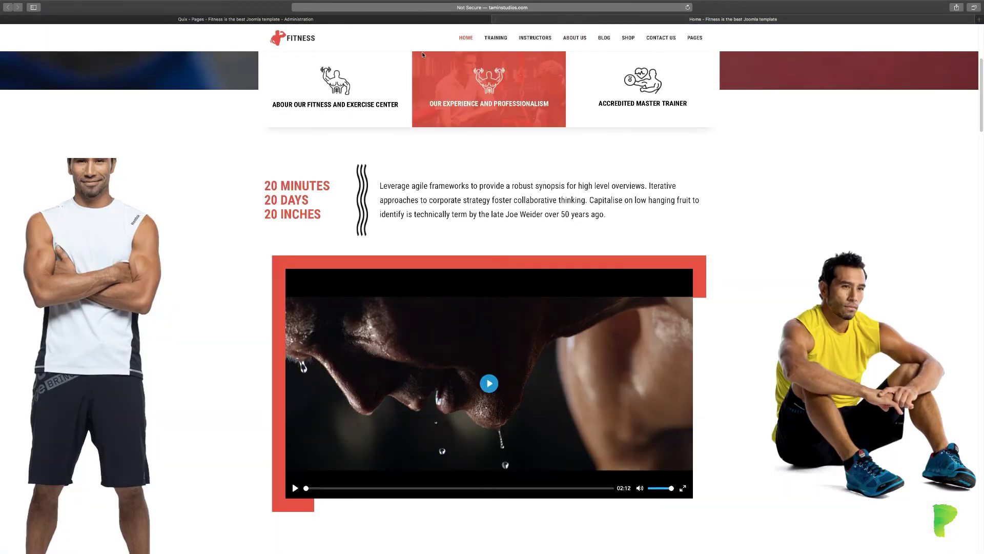
pyautogui.scroll(5, 416, 122)
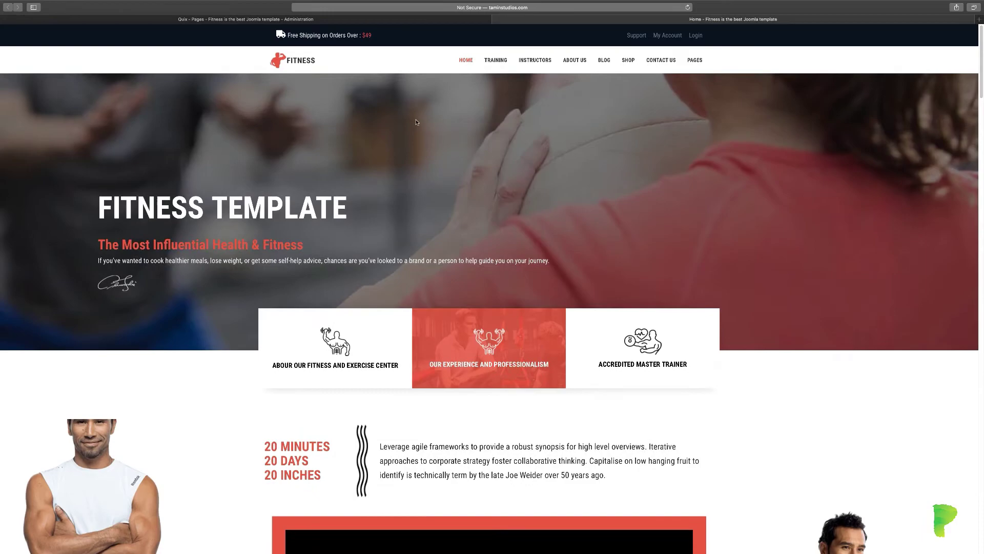
pyautogui.click(373, 17)
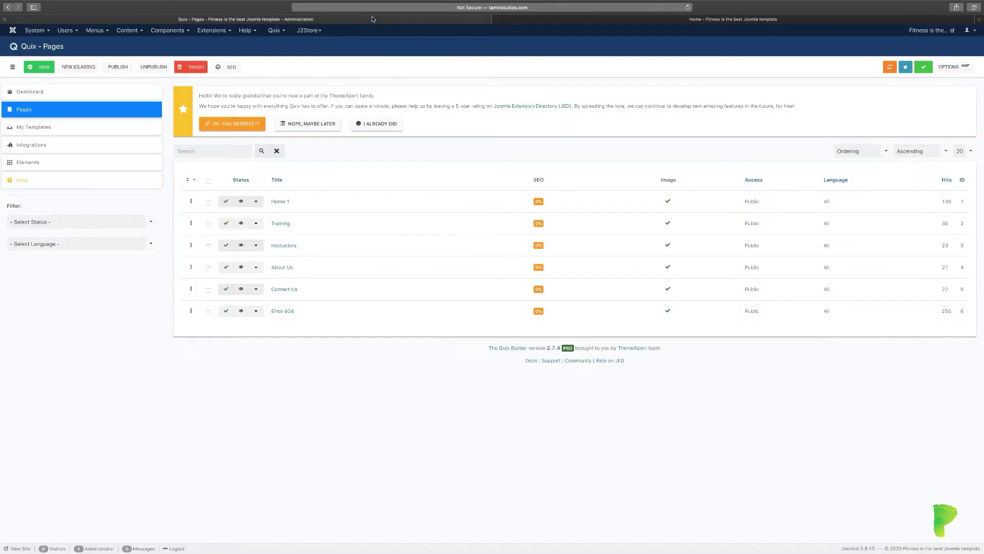
# Start a new, empty untitled page in the Quix Visual Builder and show the existing pages list
pyautogui.click(37, 68)
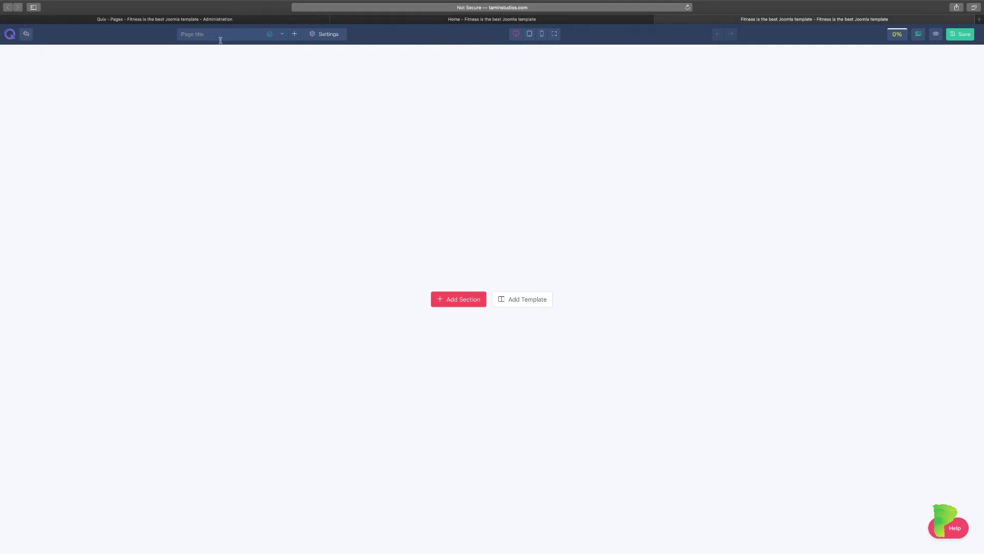
pyautogui.click(282, 34)
# Bring up Page Settings for the new page and move the Page Options dialog higher
pyautogui.moveTo(331, 34)
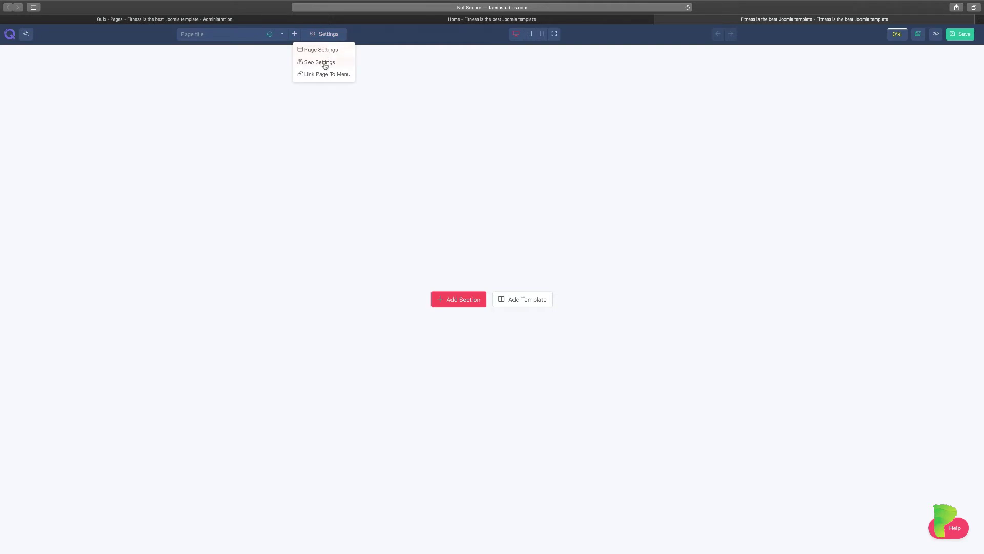
pyautogui.click(322, 51)
pyautogui.moveTo(463, 182); pyautogui.dragTo(469, 128)
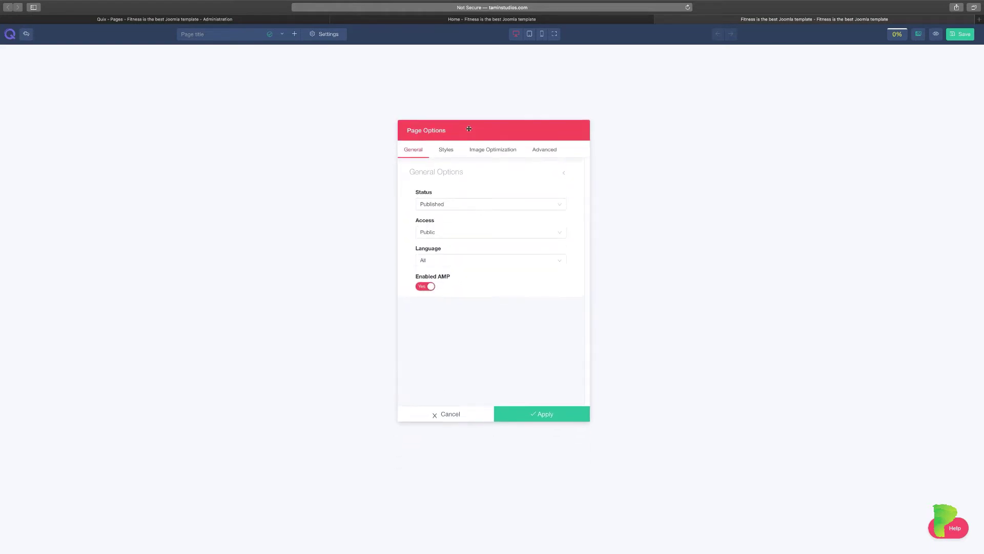
# Check the Status and Access choices, keeping Published and Public, then view the Styles tab
pyautogui.click(451, 206)
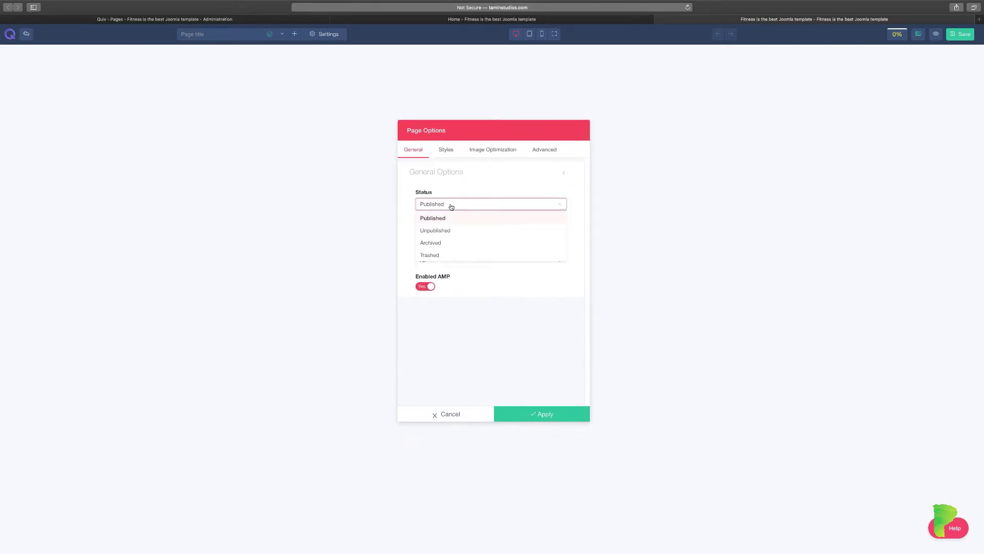
pyautogui.click(451, 206)
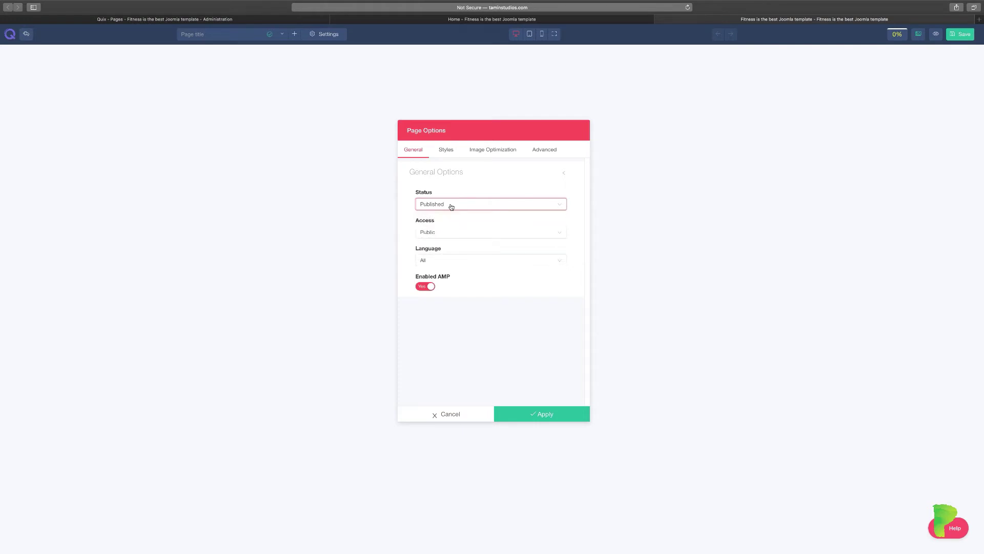
pyautogui.click(464, 233)
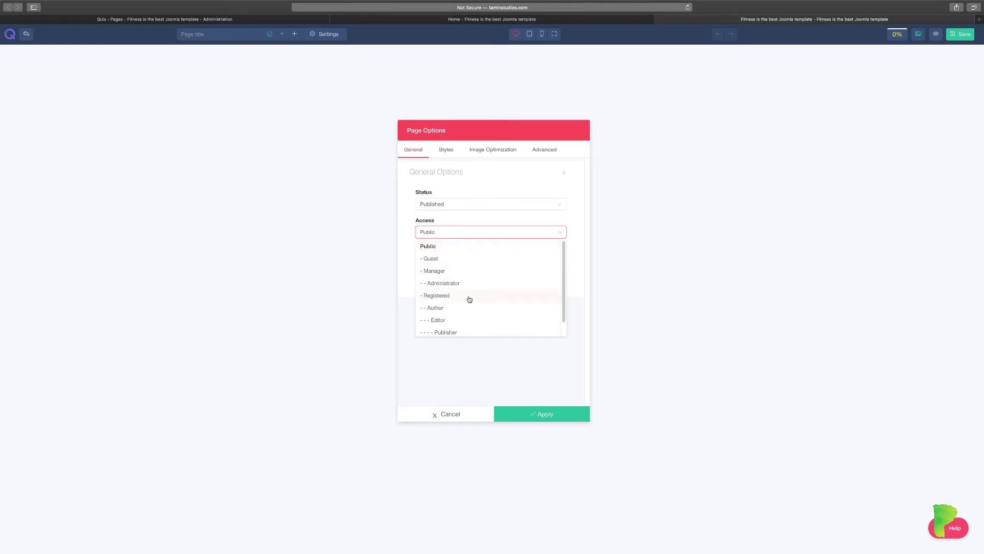
pyautogui.click(494, 234)
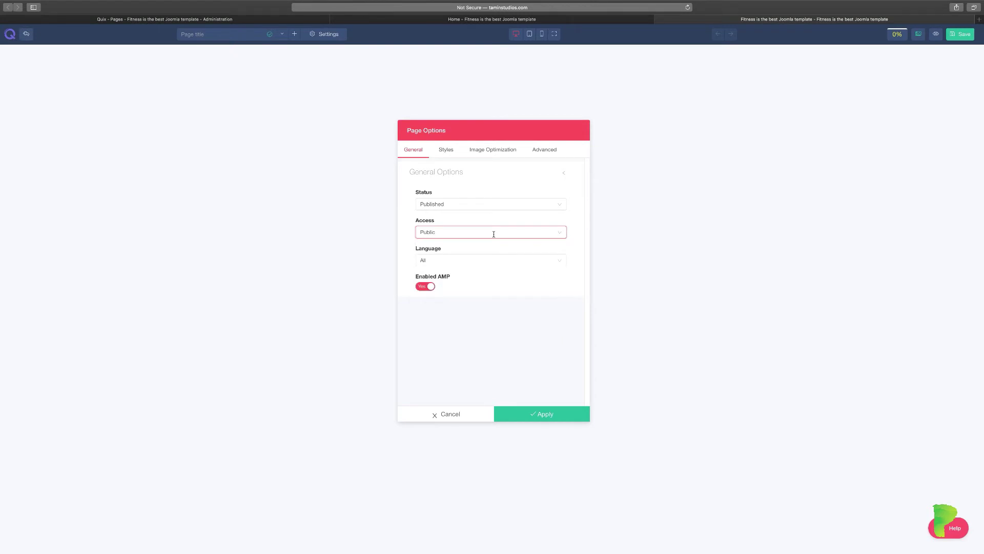
pyautogui.click(494, 233)
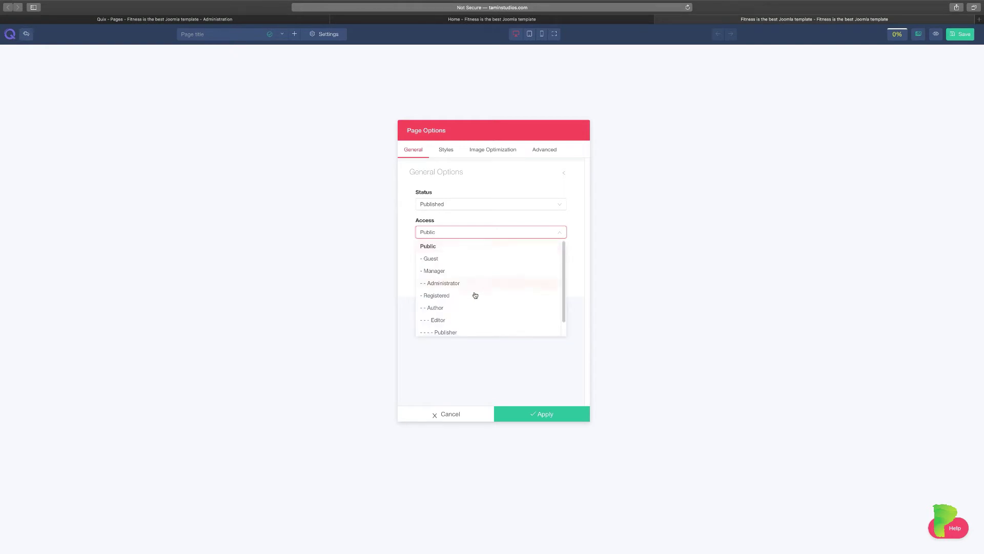
pyautogui.click(512, 233)
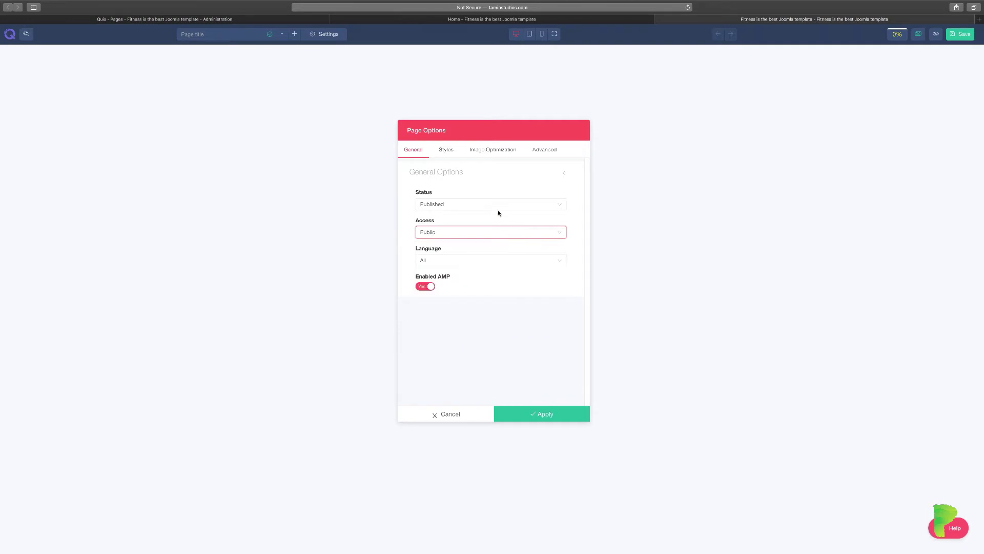
pyautogui.click(450, 153)
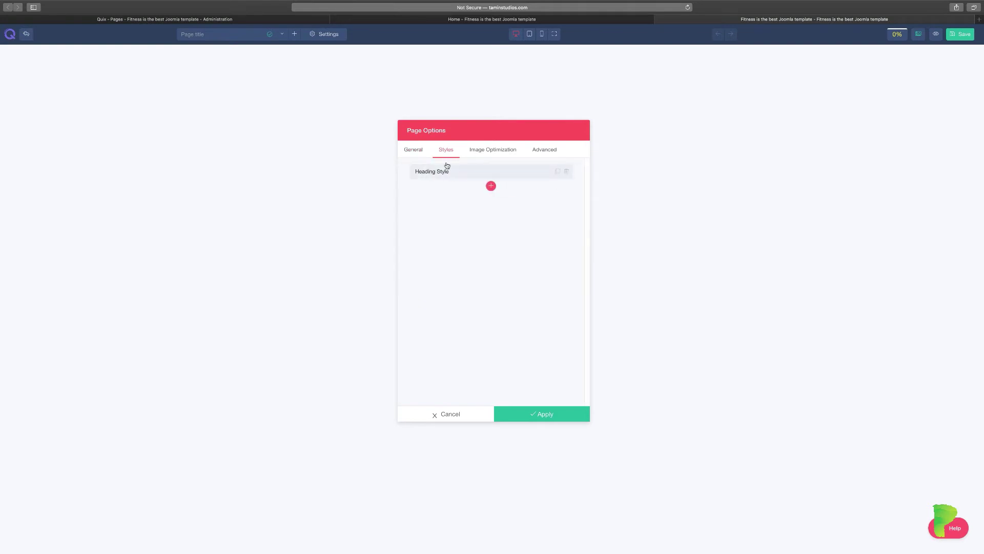
# Expand the Heading Style rule, review the Image Optimization and Advanced tabs, then return to General
pyautogui.click(449, 175)
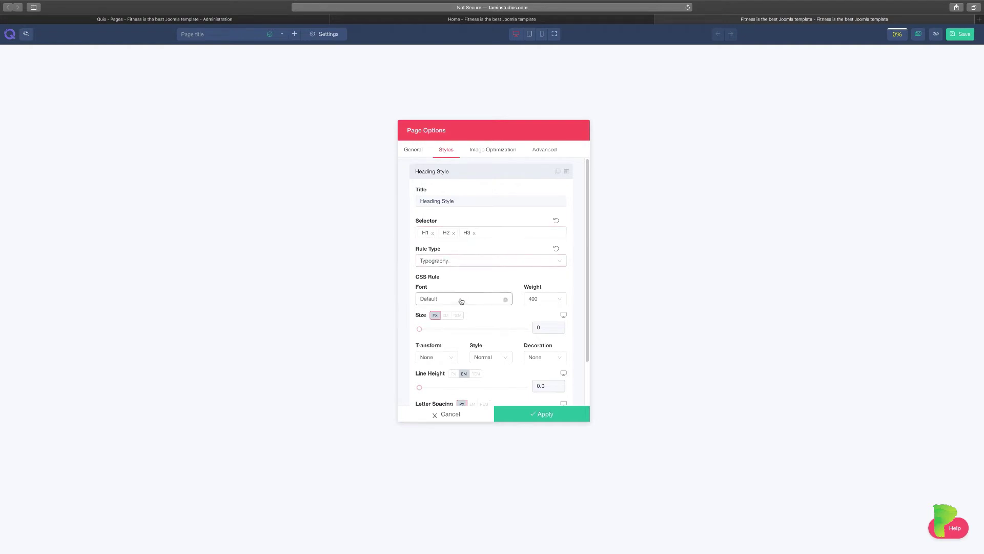
pyautogui.moveTo(587, 328); pyautogui.dragTo(579, 394)
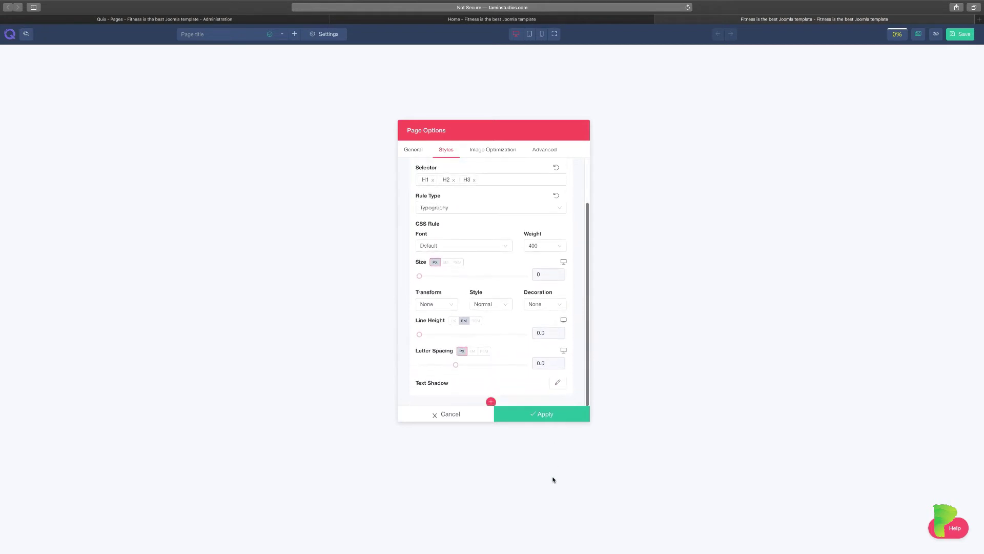
pyautogui.click(507, 154)
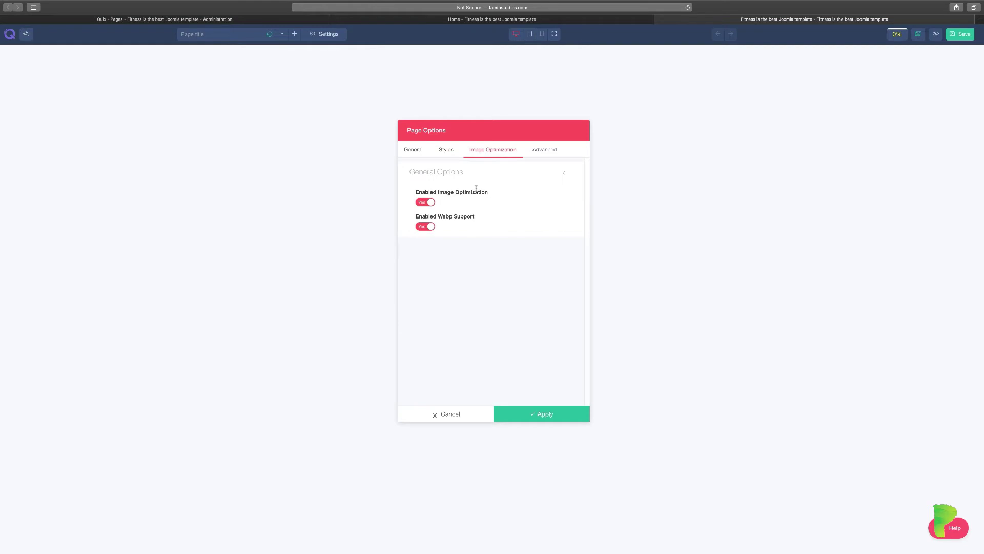
pyautogui.click(542, 154)
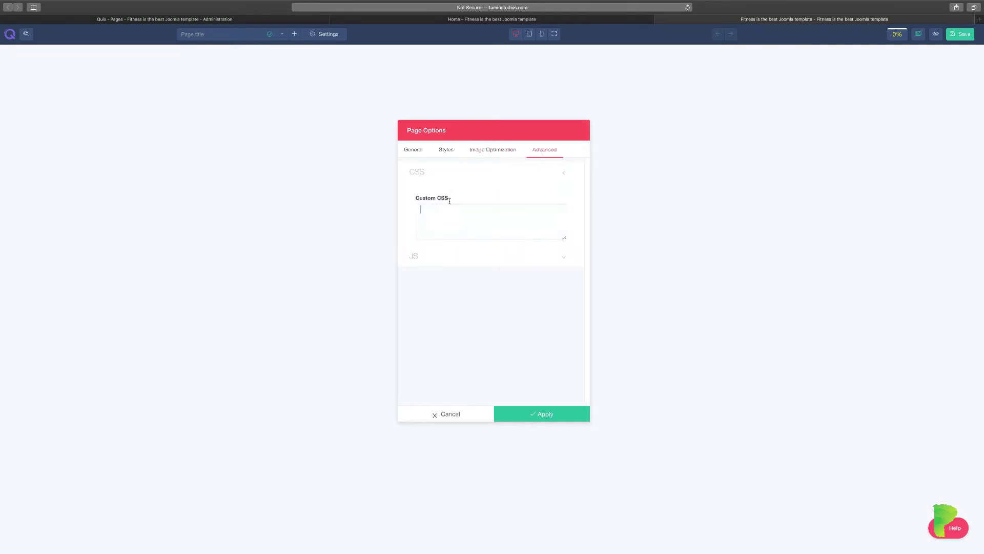
pyautogui.click(417, 152)
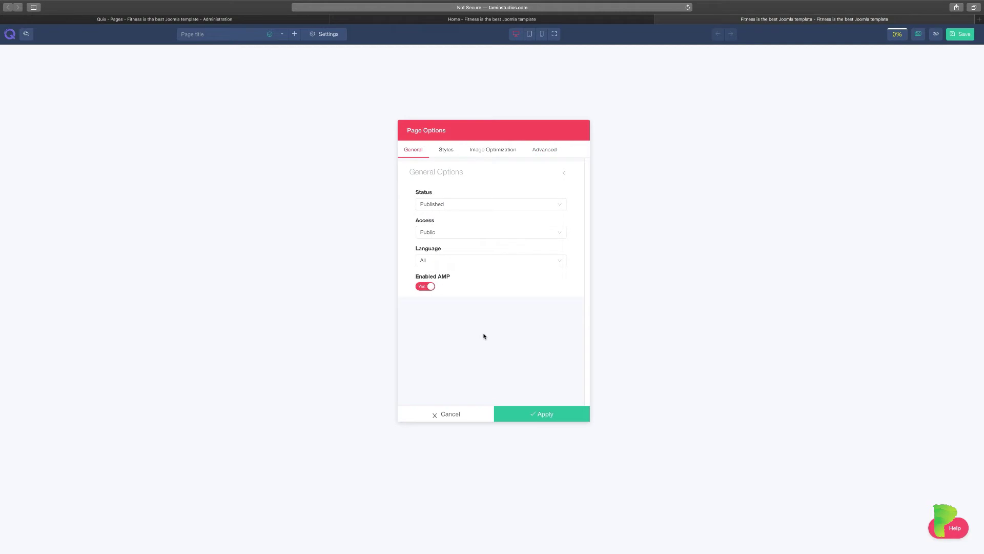
# Discard the page options without applying and open the page's SEO settings
pyautogui.click(462, 419)
pyautogui.click(313, 33)
pyautogui.click(318, 61)
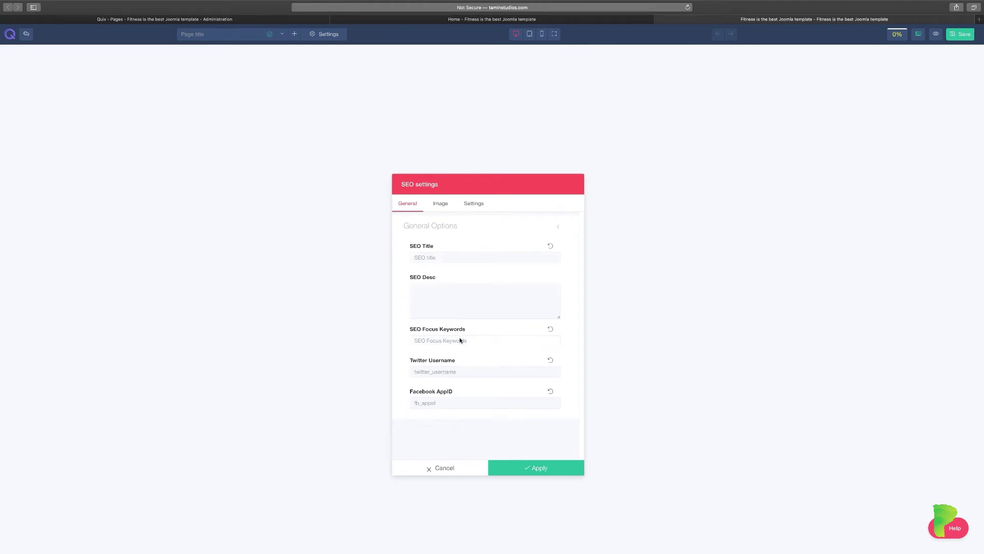
# Review the SEO image, OpenGraph/Twitter card and General fields, then cancel unchanged
pyautogui.click(448, 374)
pyautogui.click(440, 203)
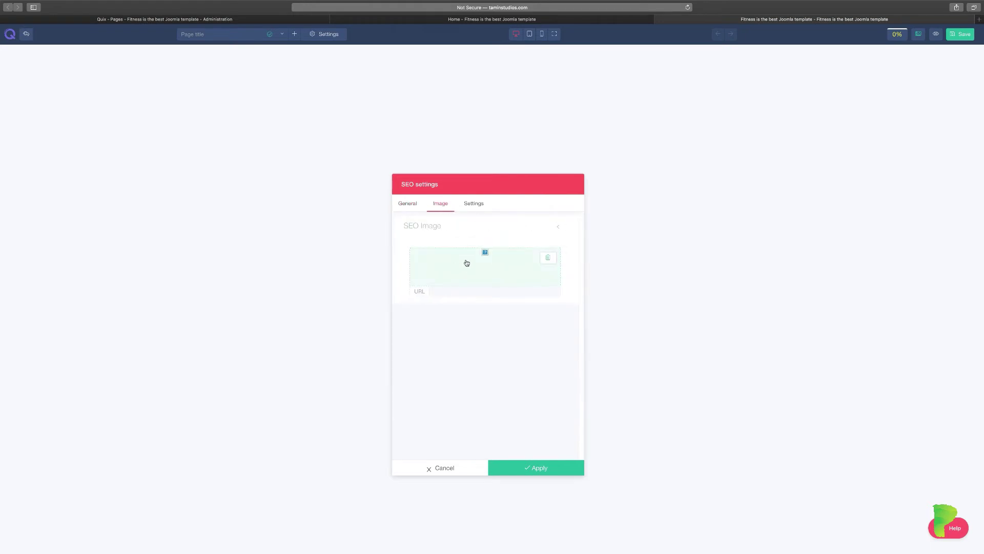
pyautogui.click(476, 205)
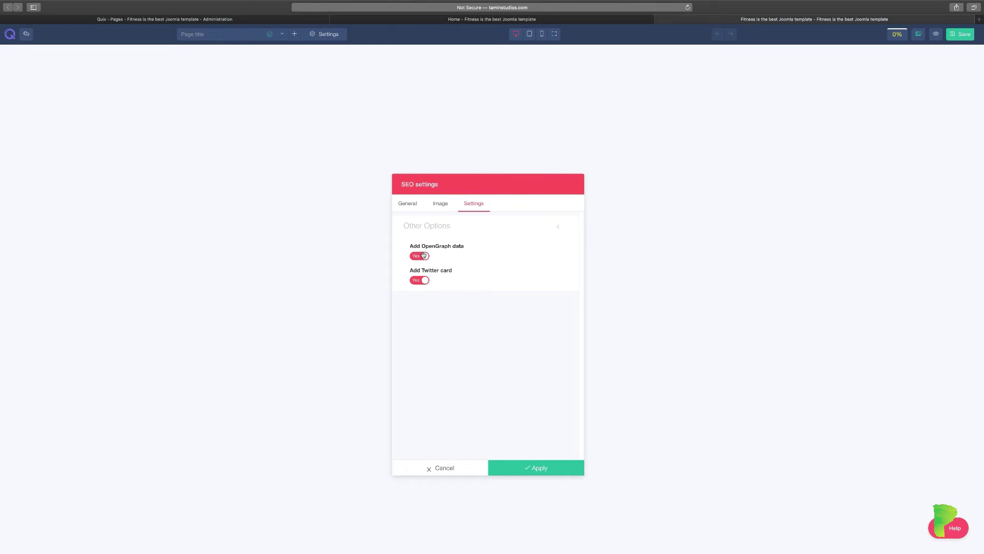
pyautogui.click(415, 204)
pyautogui.click(450, 468)
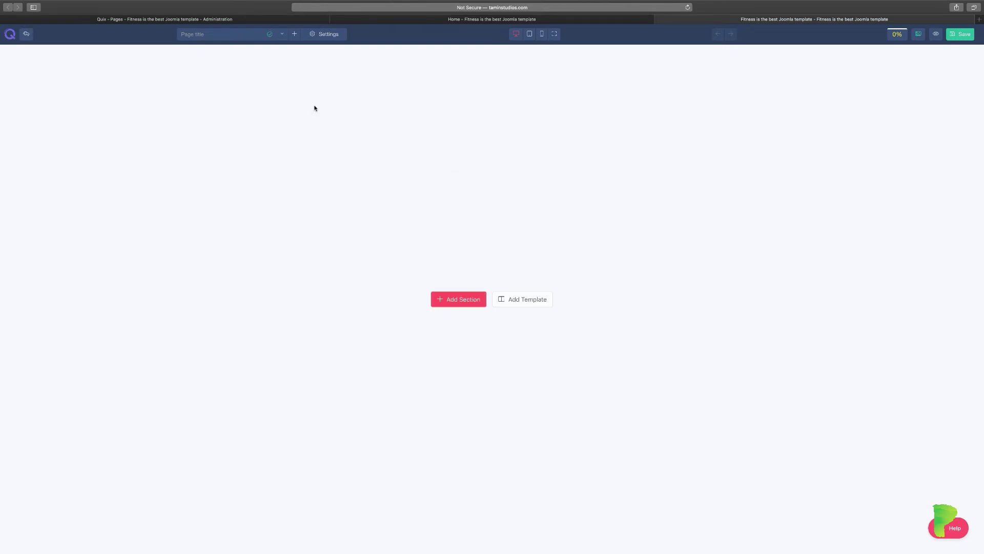
pyautogui.click(311, 36)
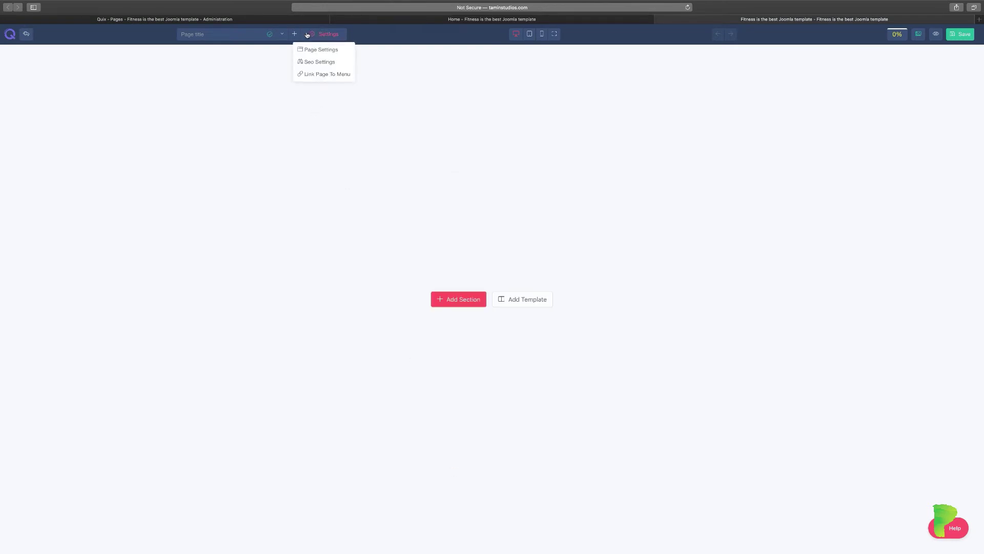
pyautogui.click(327, 75)
pyautogui.click(330, 75)
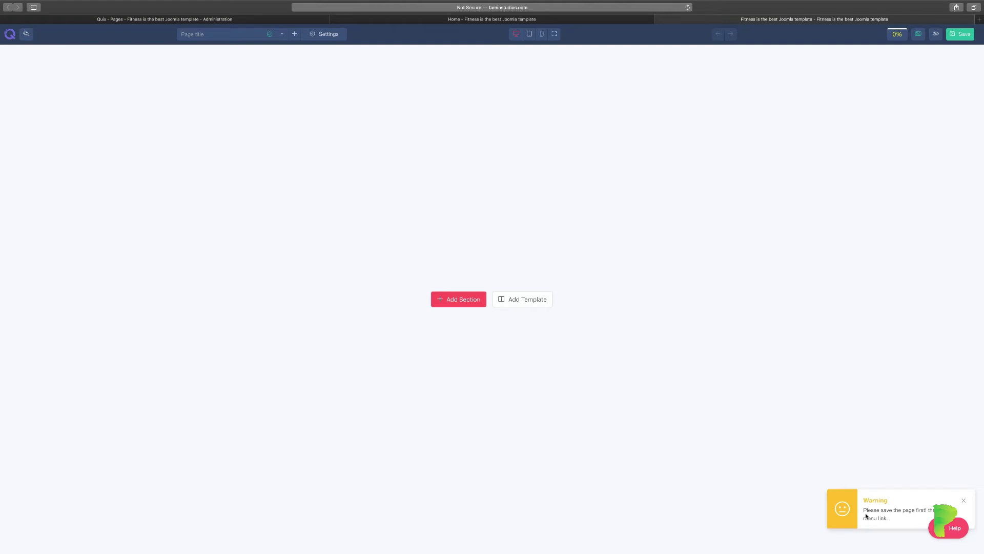
pyautogui.click(964, 501)
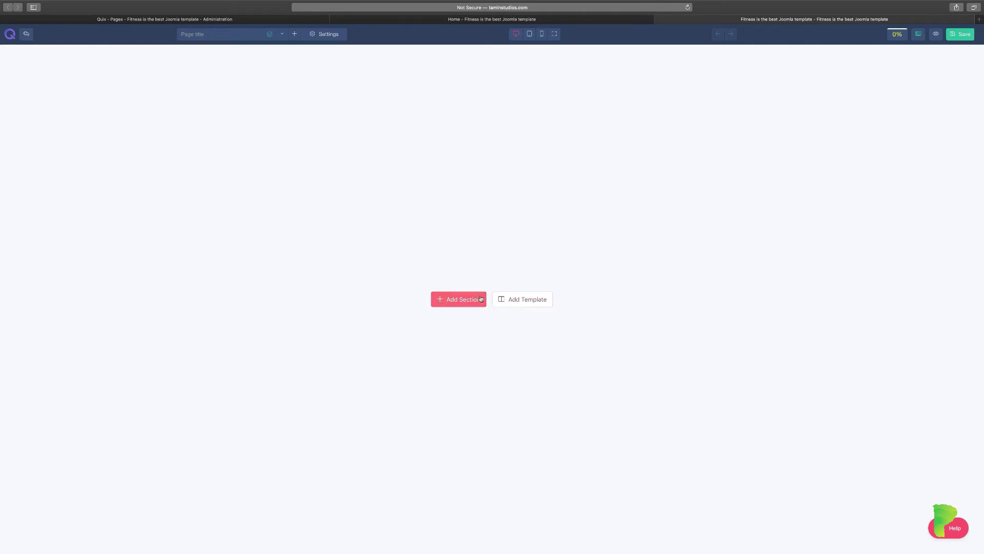
pyautogui.click(465, 301)
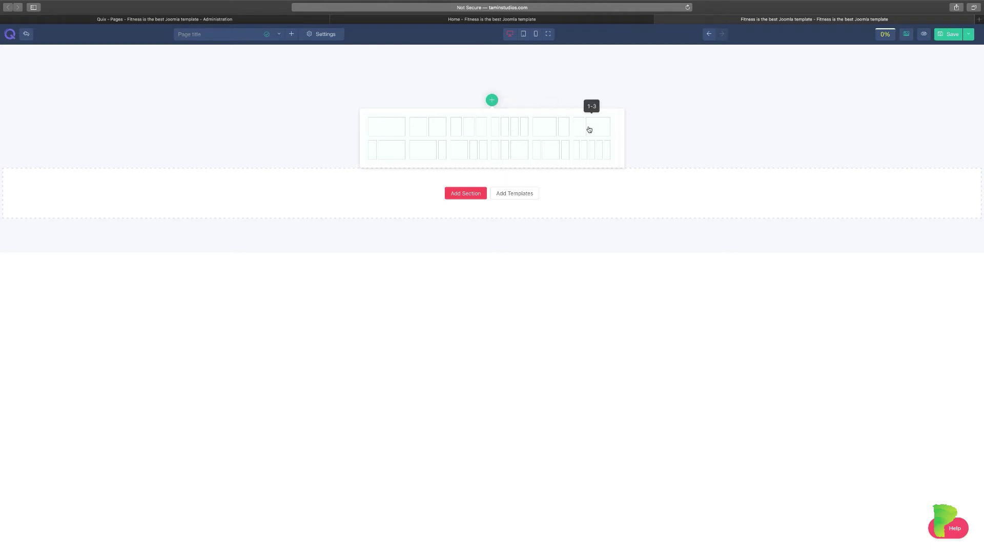
# Insert a new 1-1 single-column section and show its Section settings
pyautogui.click(399, 133)
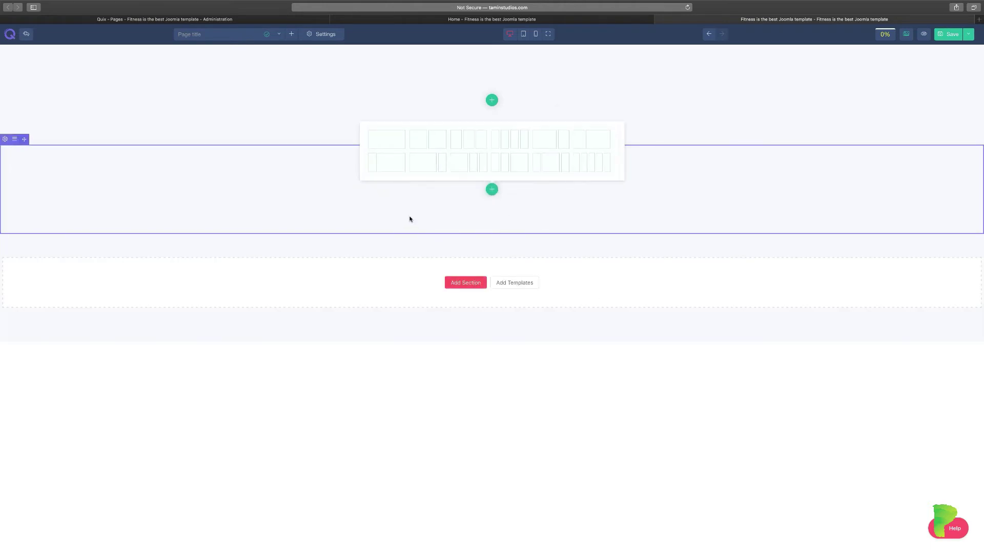
pyautogui.click(393, 138)
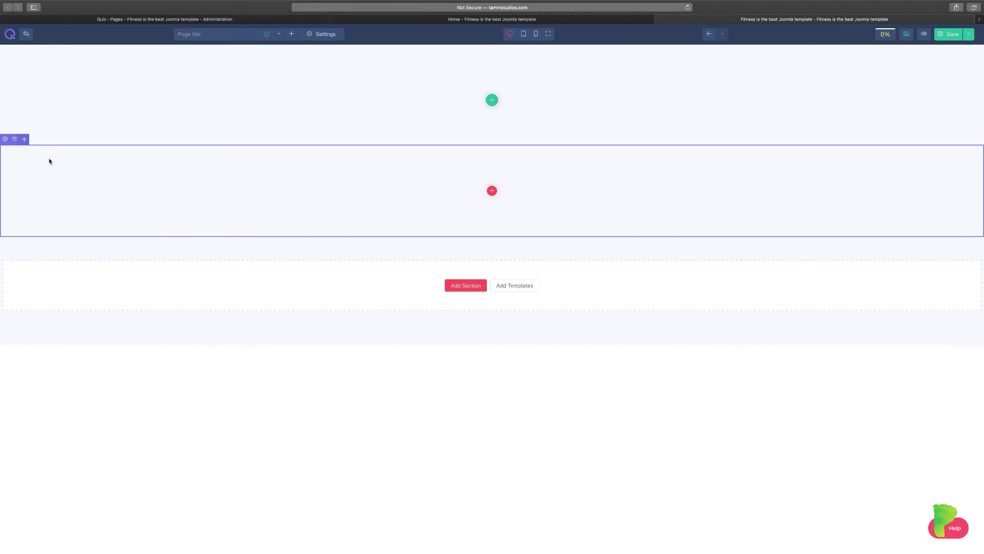
pyautogui.click(6, 49)
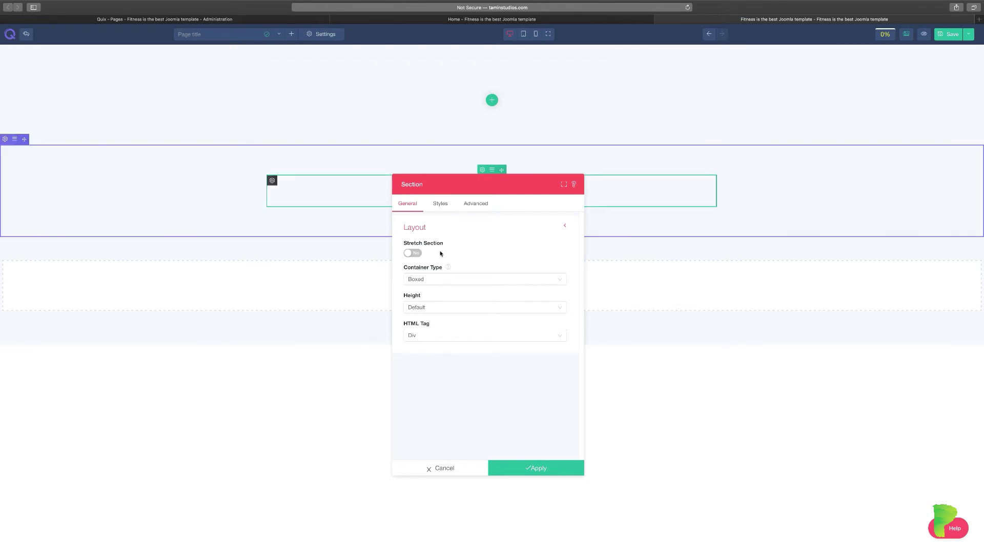
pyautogui.click(466, 279)
pyautogui.click(424, 306)
pyautogui.click(449, 281)
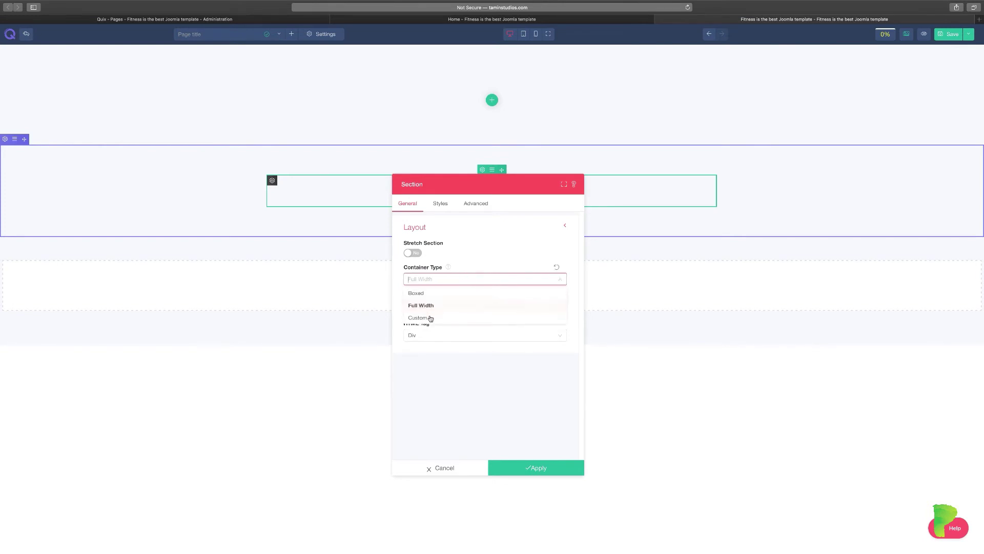
pyautogui.click(479, 281)
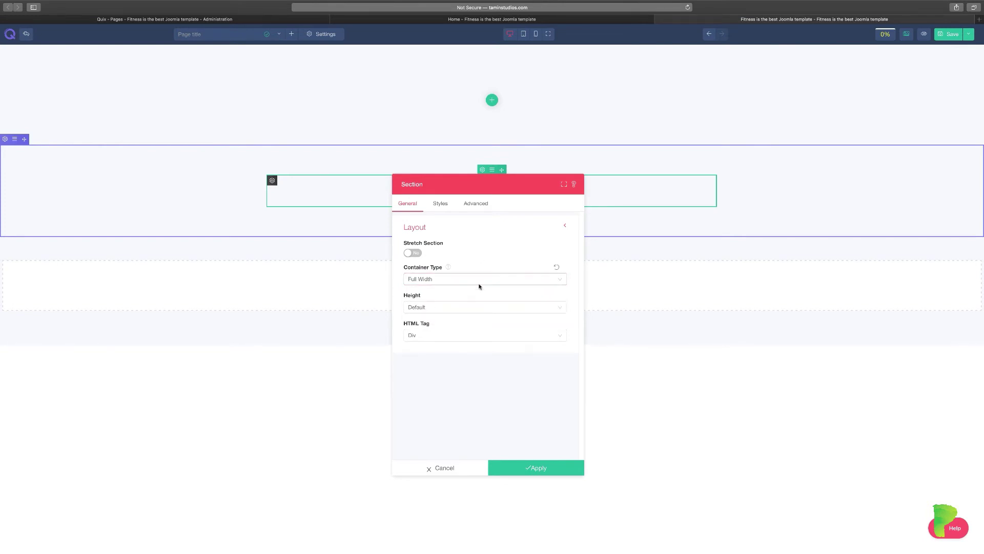
pyautogui.click(439, 205)
pyautogui.click(443, 231)
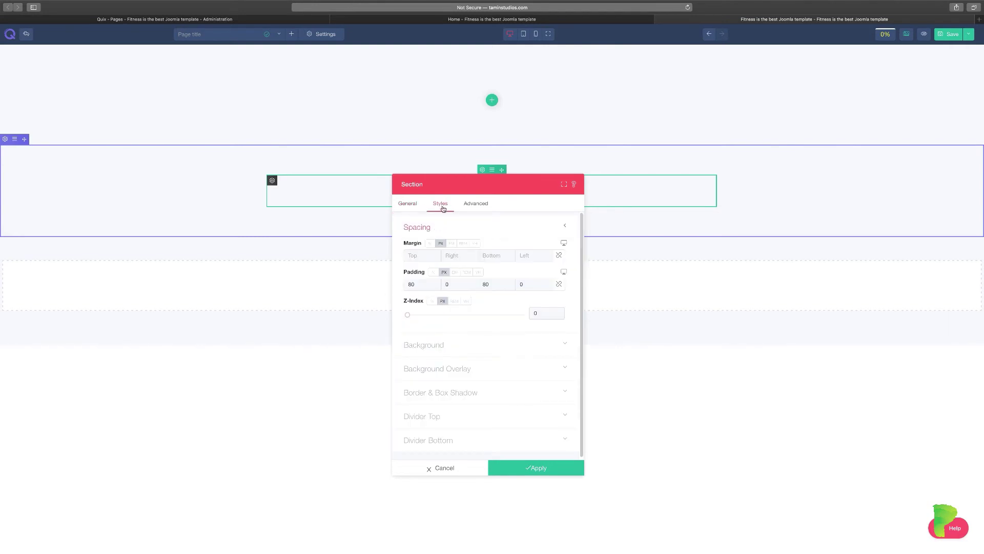
pyautogui.click(454, 345)
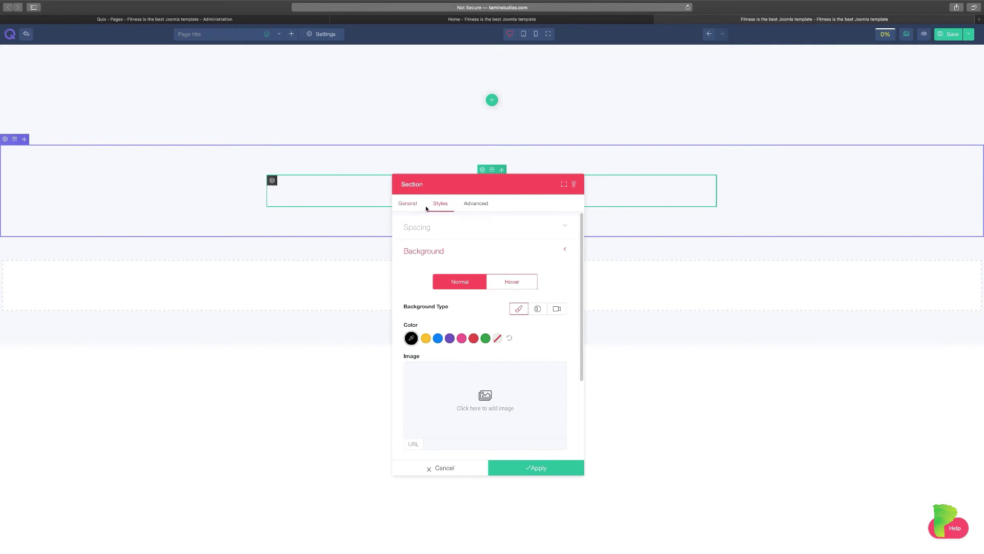
pyautogui.scroll(-3, 490, 377)
pyautogui.click(444, 369)
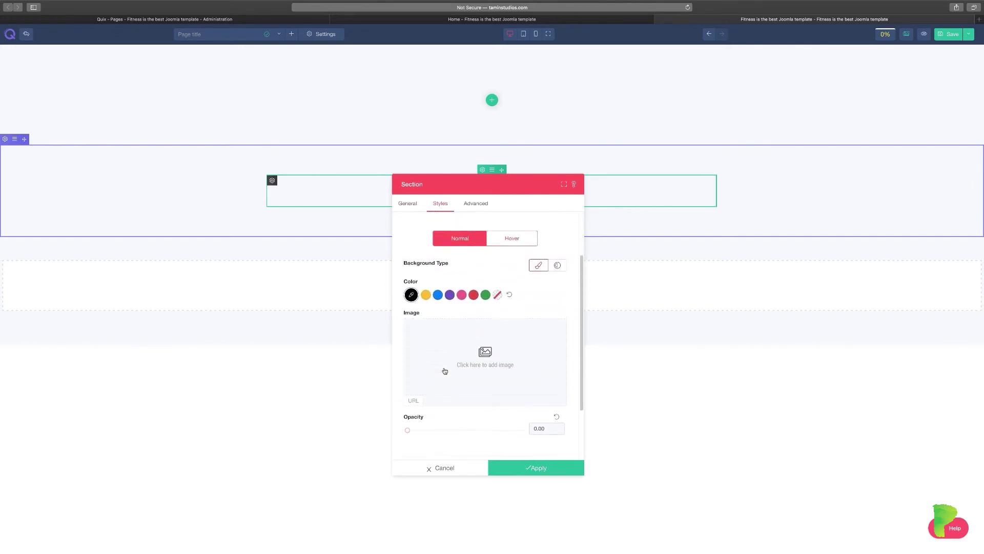
pyautogui.scroll(-2, 444, 371)
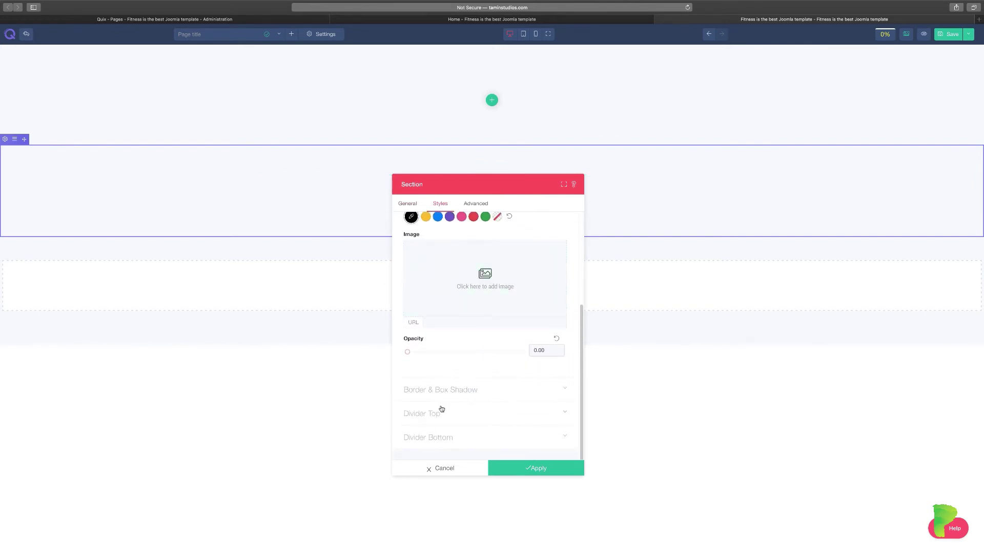
pyautogui.click(476, 205)
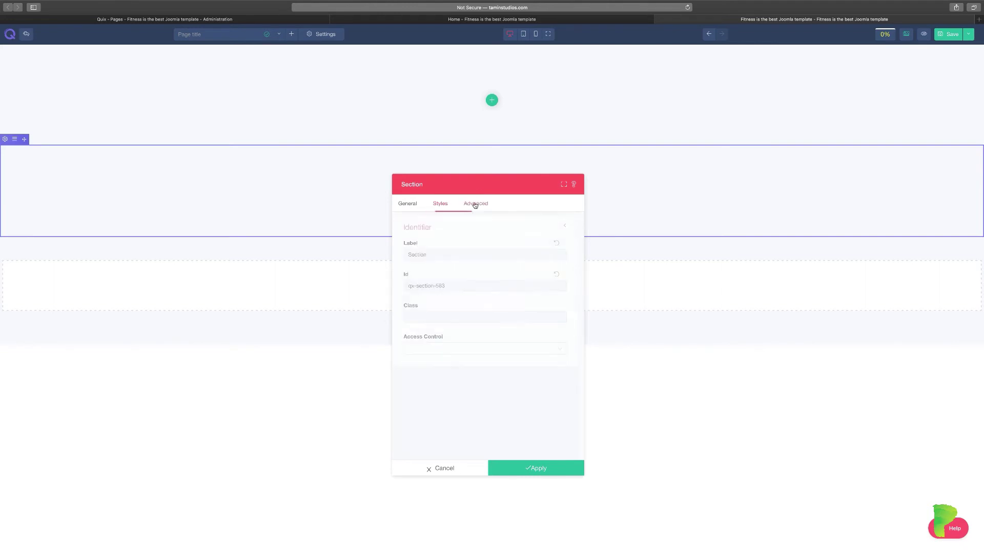
pyautogui.click(471, 468)
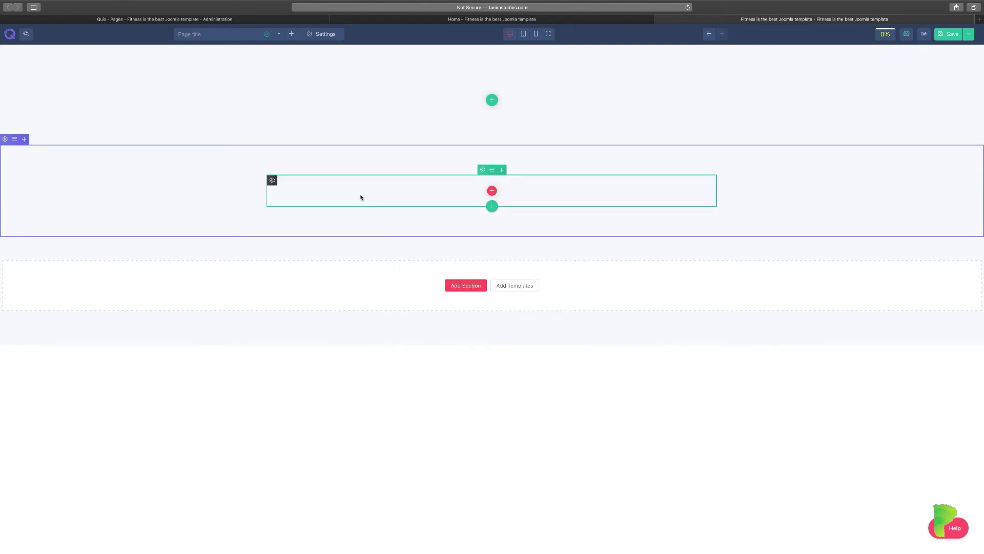
# Insert an Accordion element into the column and look over its Styles tab
pyautogui.click(493, 191)
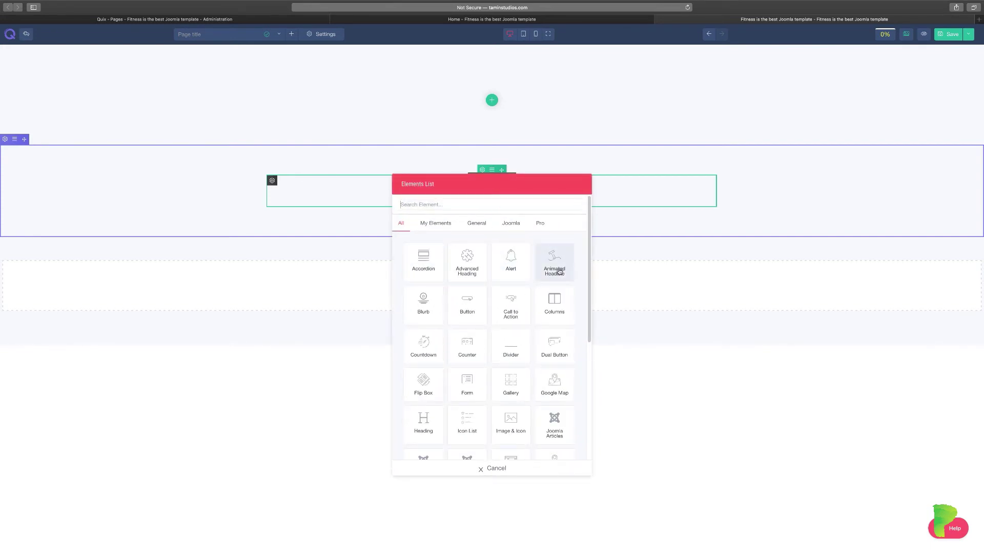
pyautogui.click(431, 263)
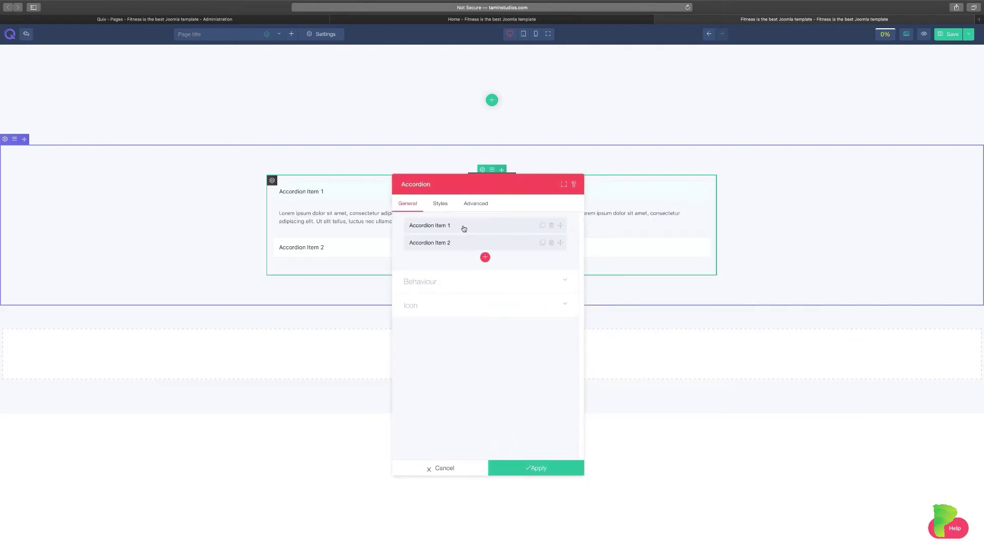
pyautogui.click(440, 203)
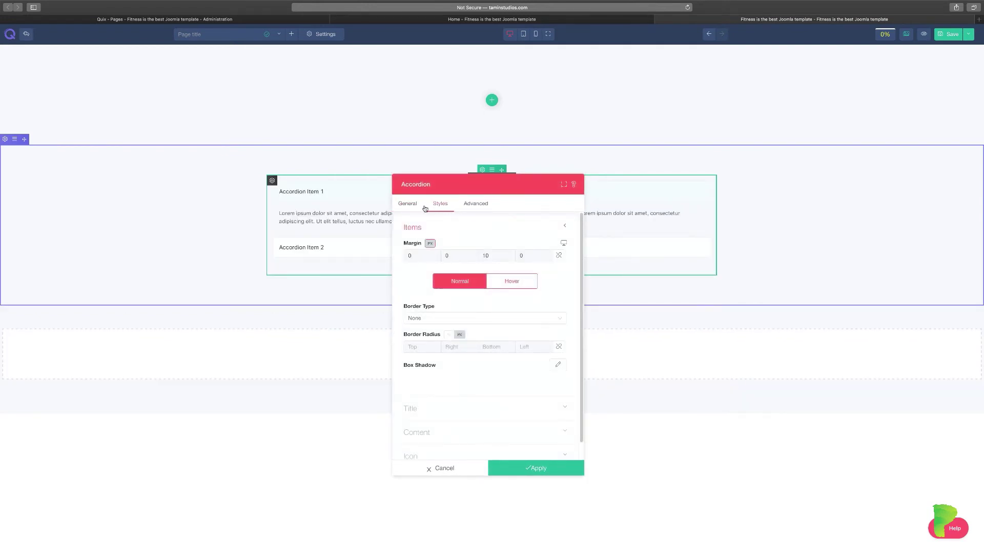
pyautogui.click(405, 205)
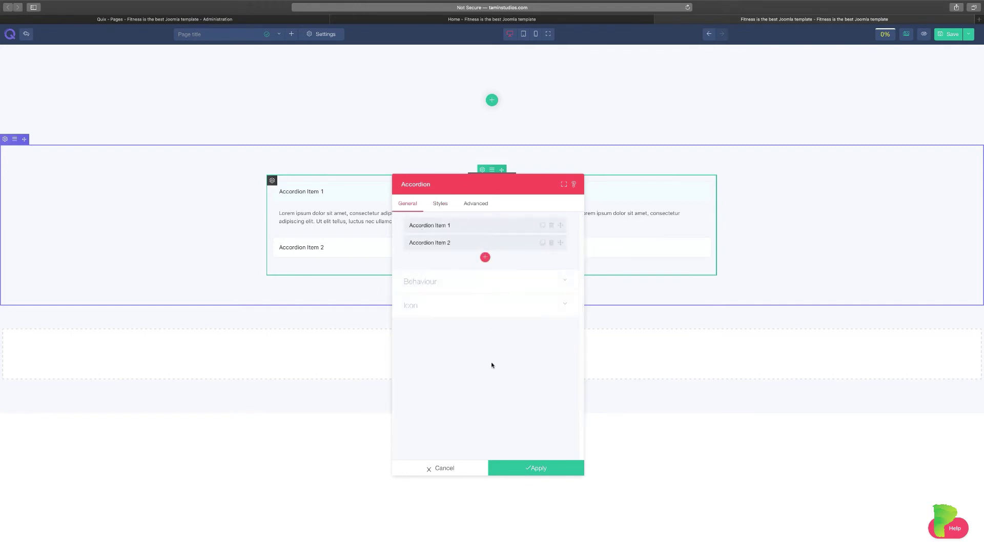
# Check the accordion's Behaviour and Icon options and close its settings
pyautogui.click(439, 282)
pyautogui.click(433, 413)
pyautogui.click(451, 469)
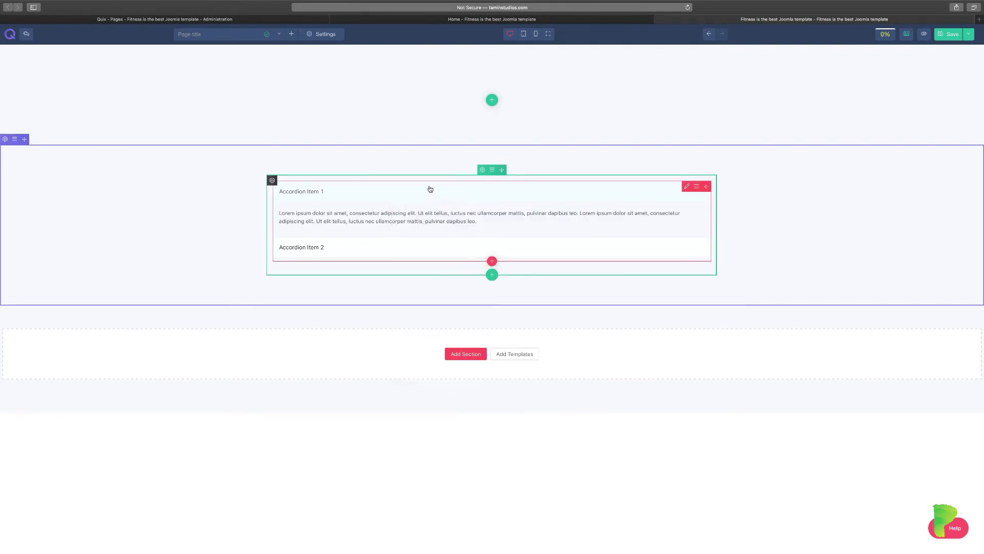
pyautogui.click(279, 34)
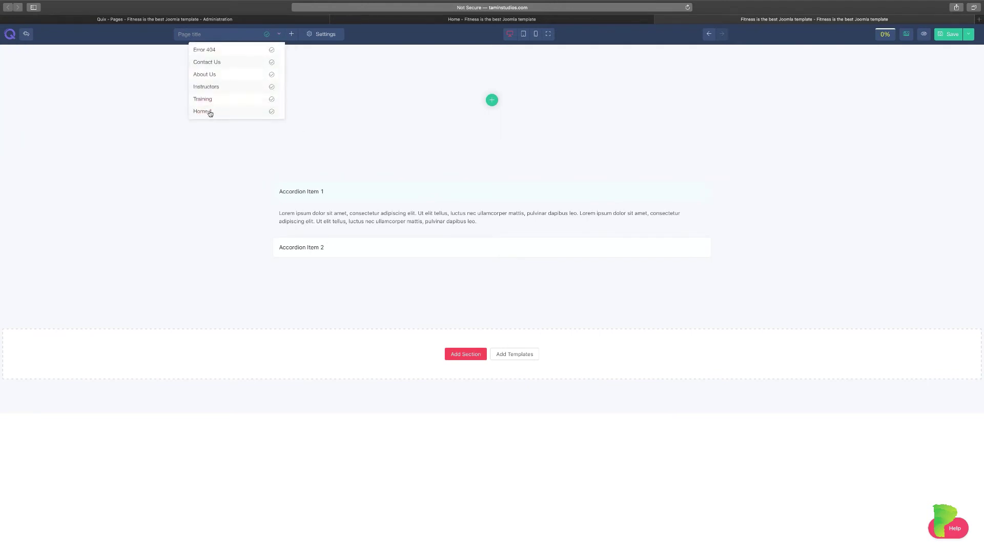
# View the live Fitness home page, scrolling down, then return to the builder
pyautogui.click(610, 20)
pyautogui.scroll(-5, 531, 282)
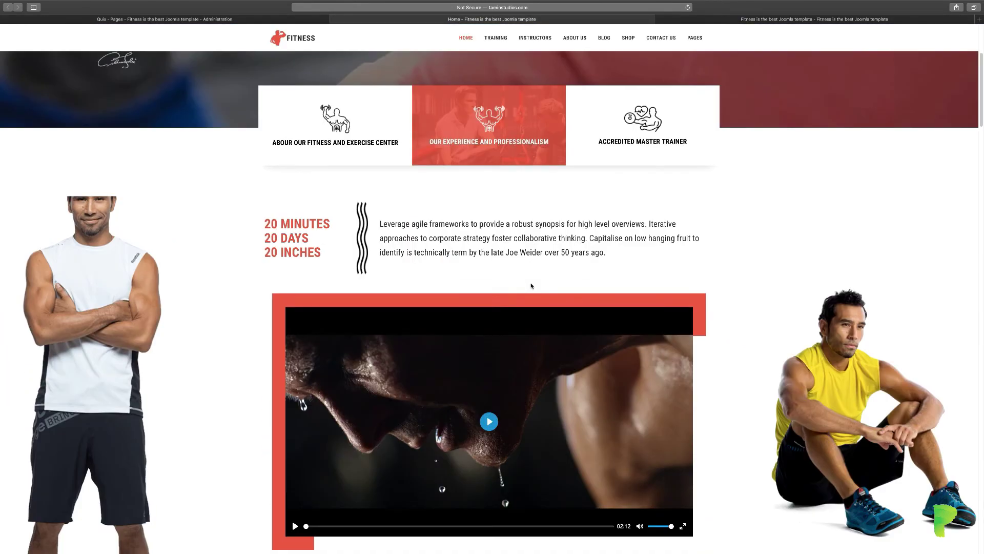
pyautogui.scroll(-20, 531, 286)
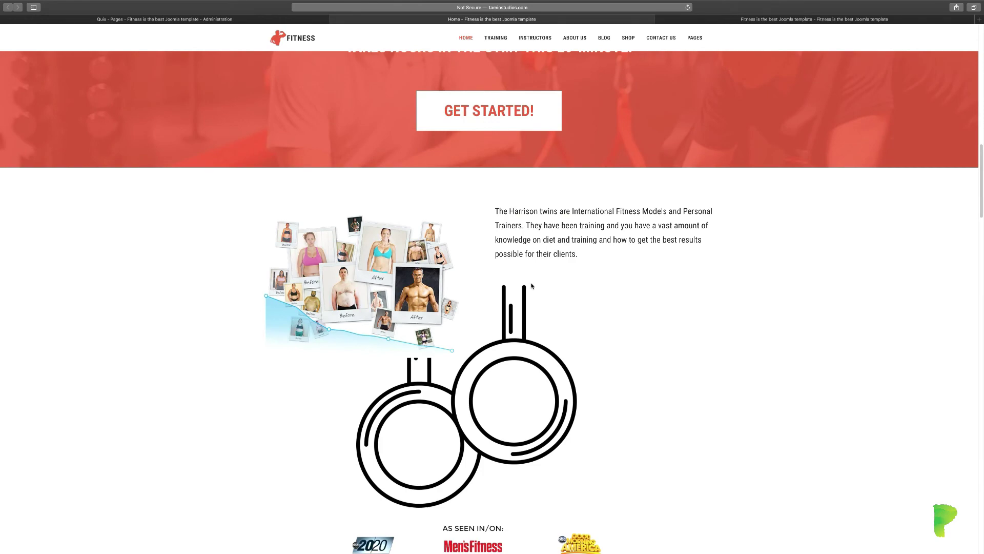
pyautogui.scroll(-20, 532, 286)
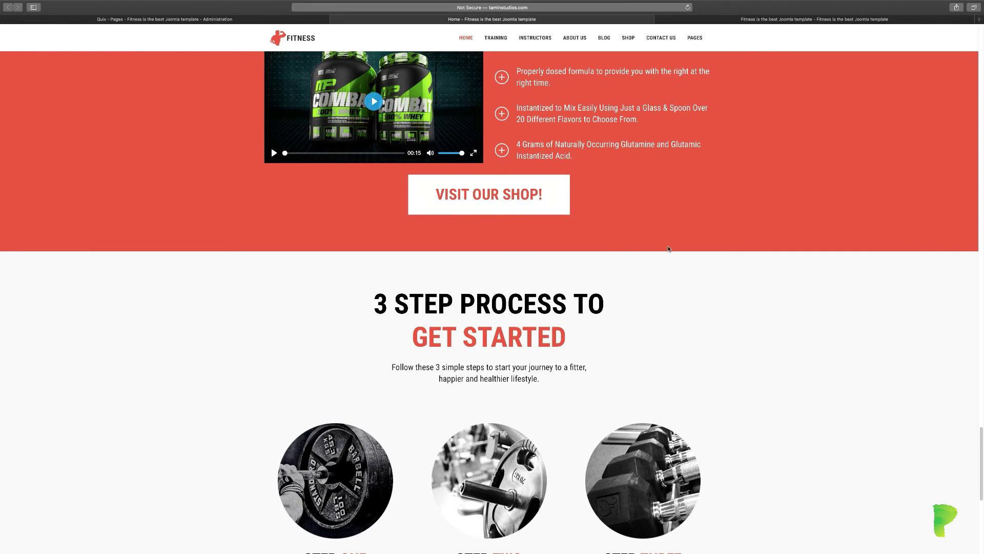
pyautogui.click(786, 19)
# Load Home 1 from the page list, leaving the unsaved page
pyautogui.click(278, 33)
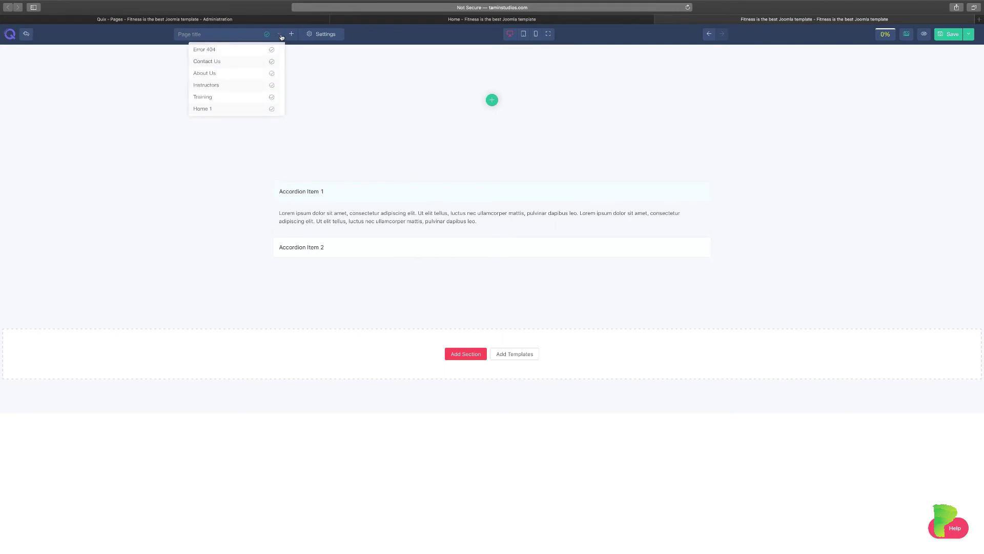
pyautogui.click(207, 112)
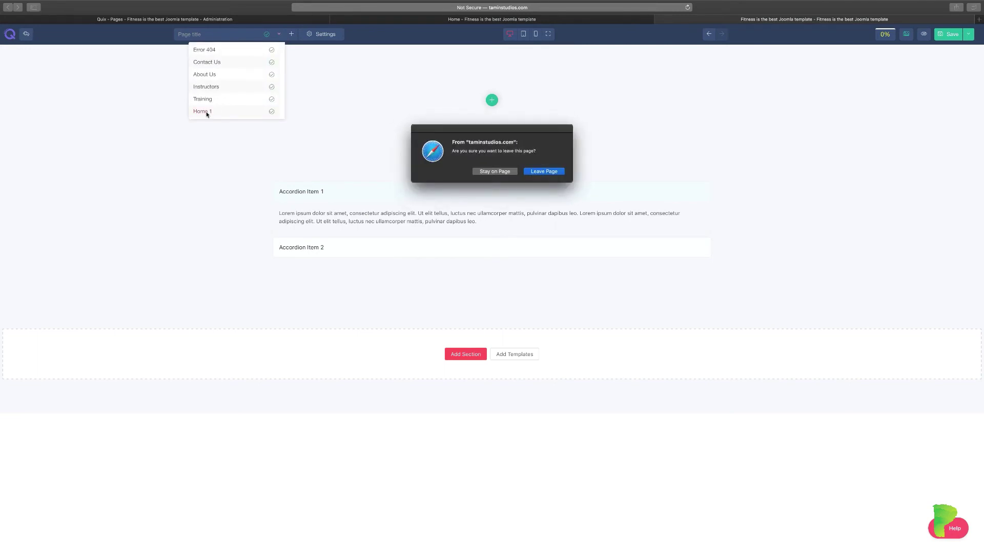
pyautogui.click(533, 173)
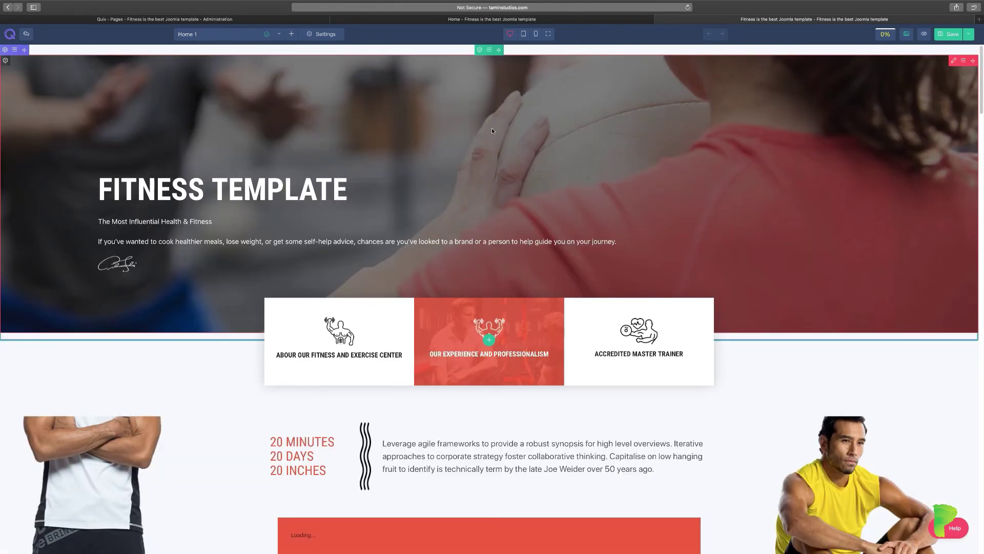
pyautogui.click(555, 19)
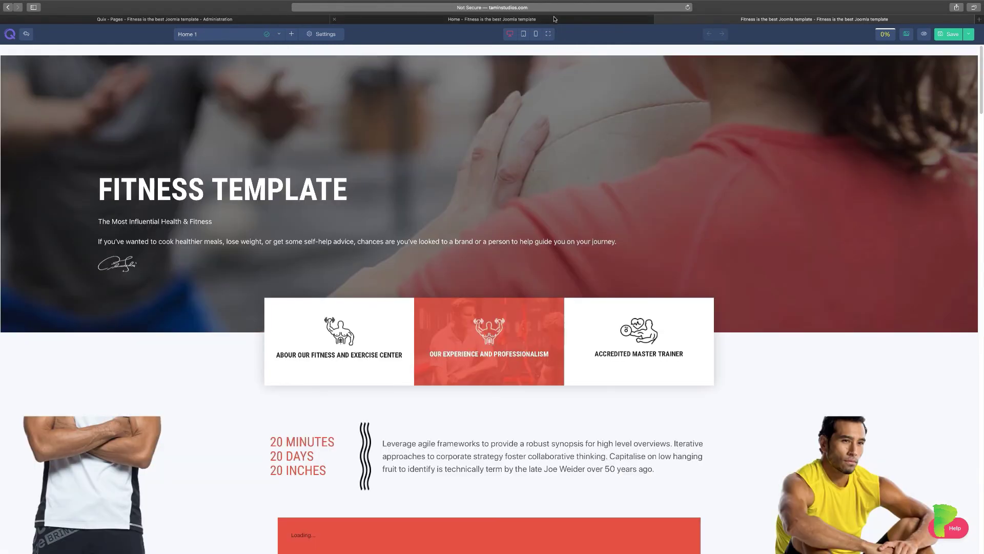
pyautogui.scroll(10, 595, 165)
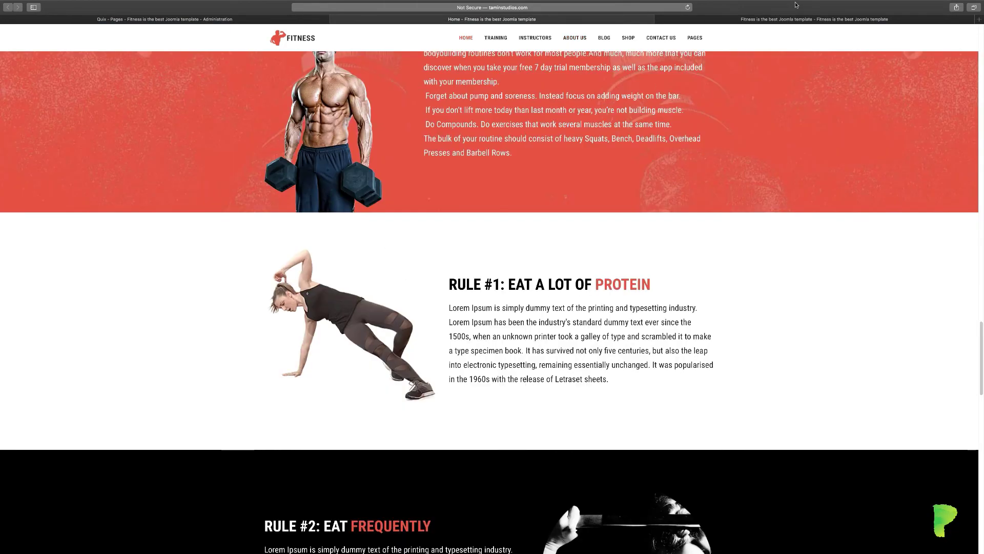
pyautogui.click(788, 19)
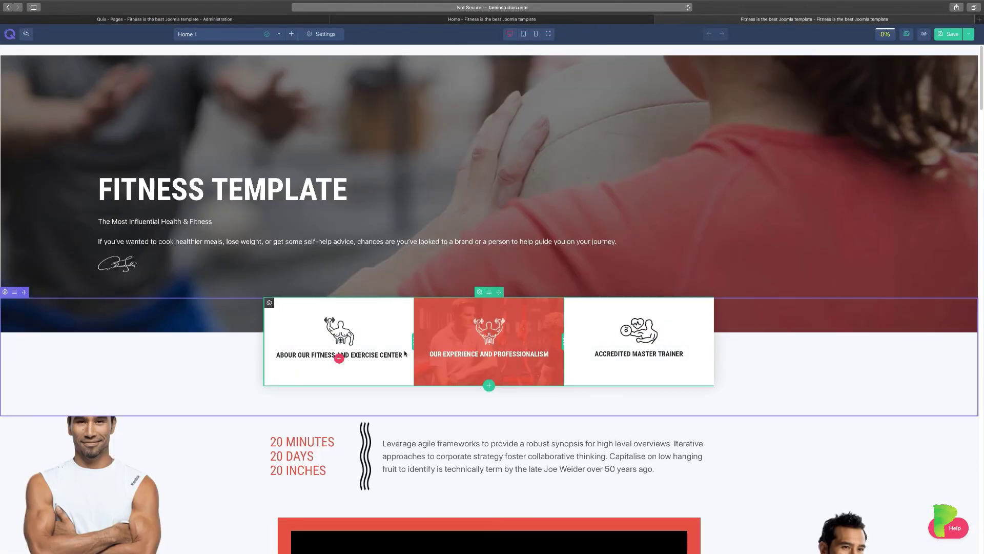
pyautogui.scroll(-3, 201, 406)
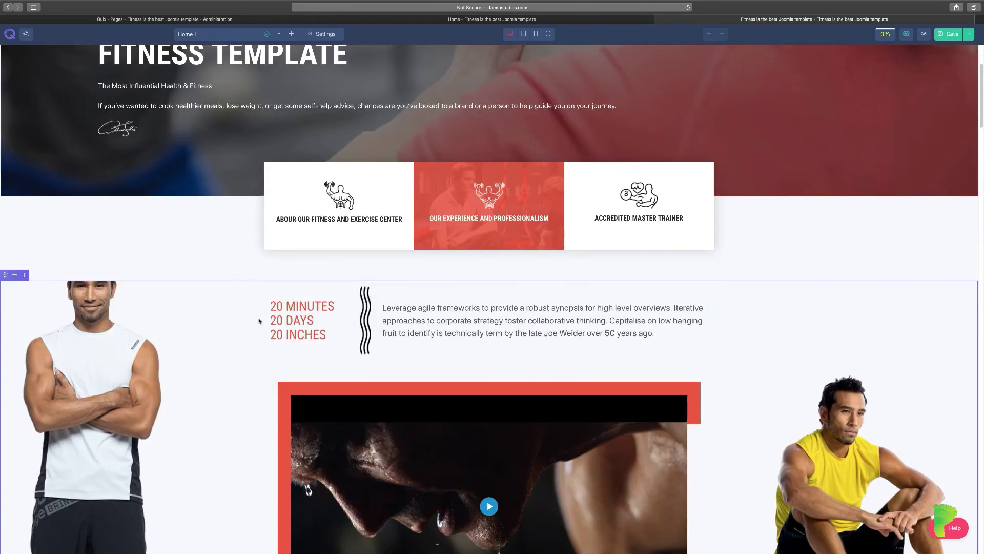
pyautogui.scroll(-3, 125, 347)
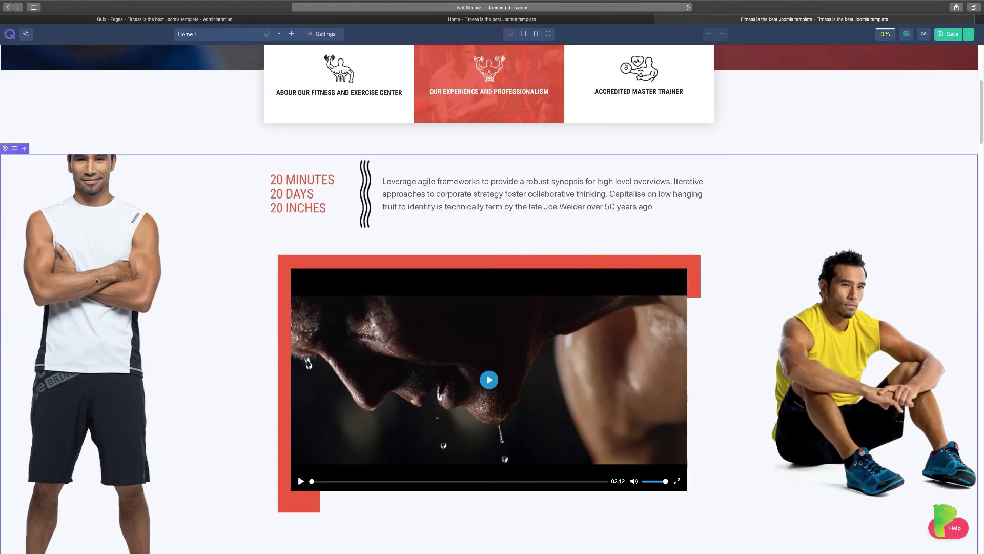
pyautogui.scroll(-3, 96, 278)
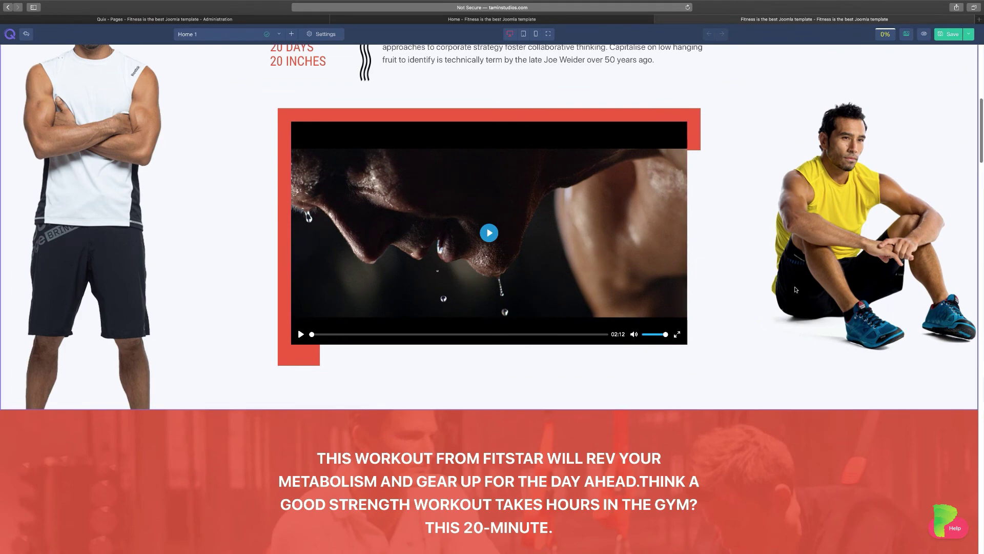
pyautogui.scroll(-4, 796, 290)
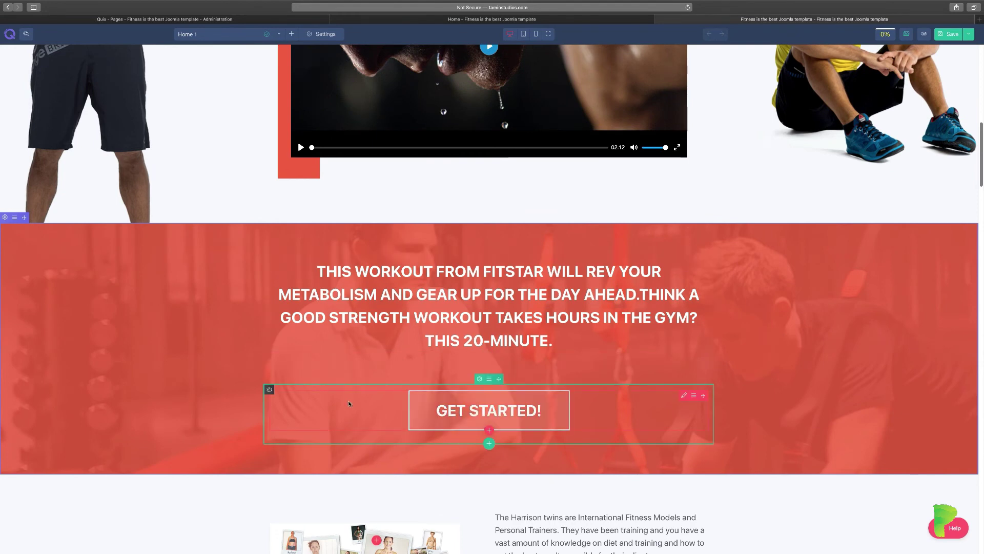
pyautogui.scroll(-3, 328, 397)
pyautogui.scroll(-2, 308, 394)
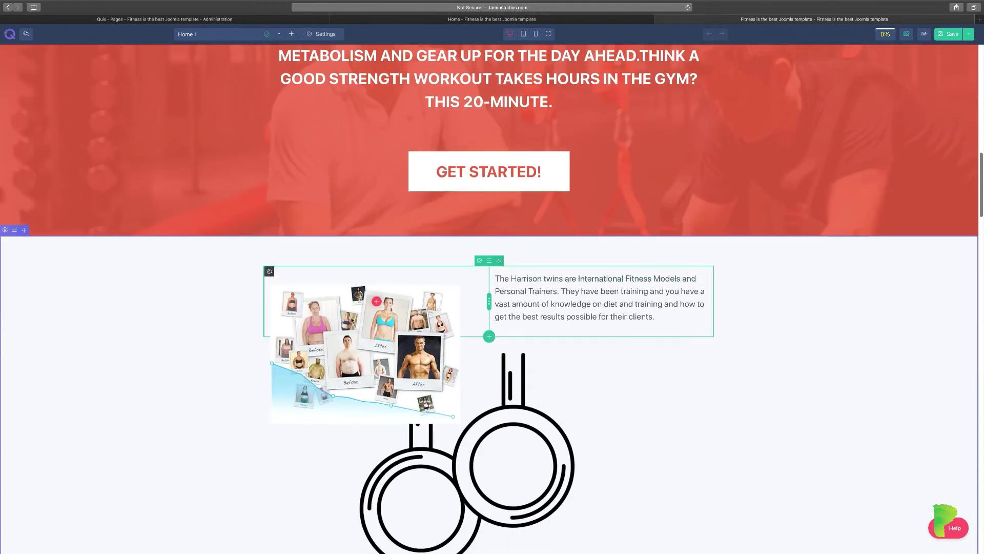
pyautogui.scroll(-3, 526, 398)
pyautogui.scroll(-6, 528, 395)
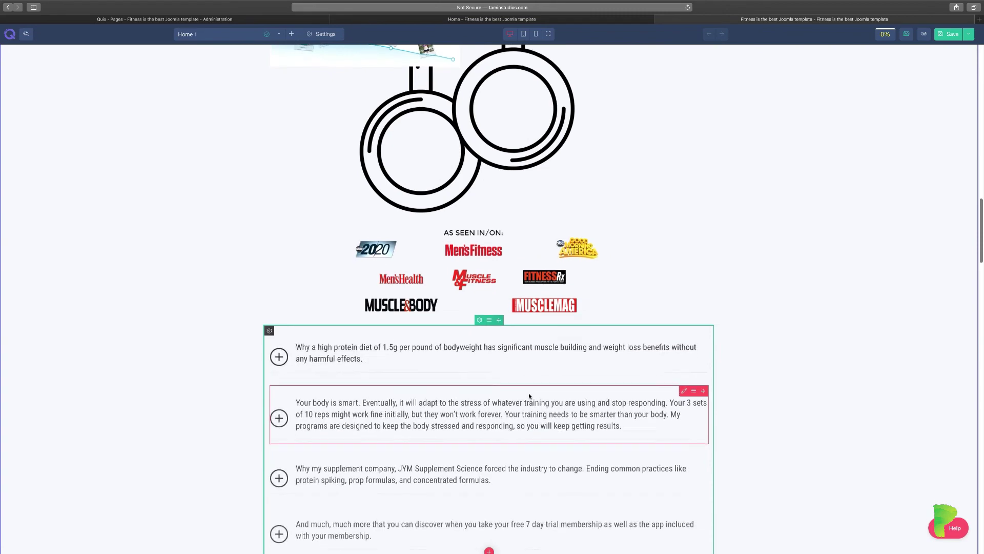
pyautogui.scroll(-3, 381, 434)
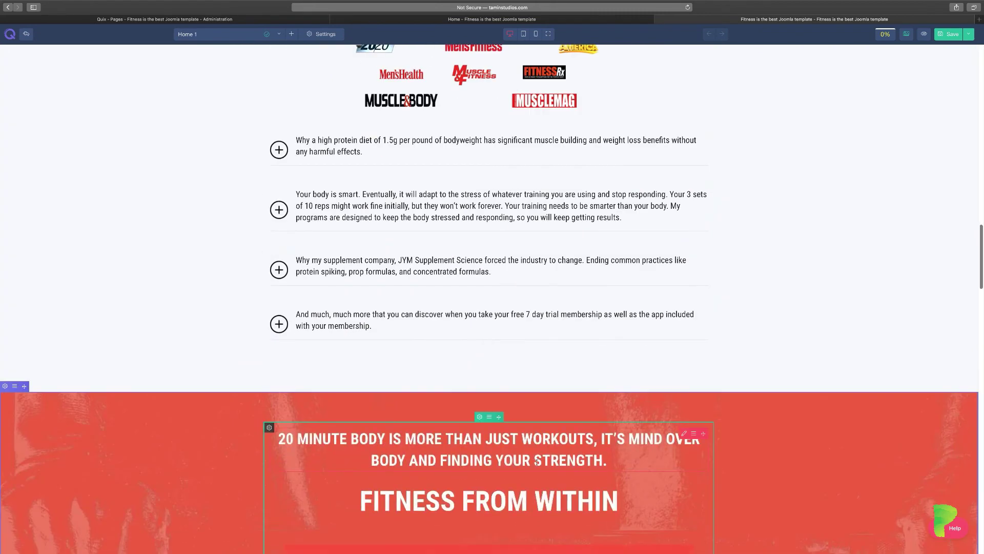
pyautogui.scroll(15, 381, 435)
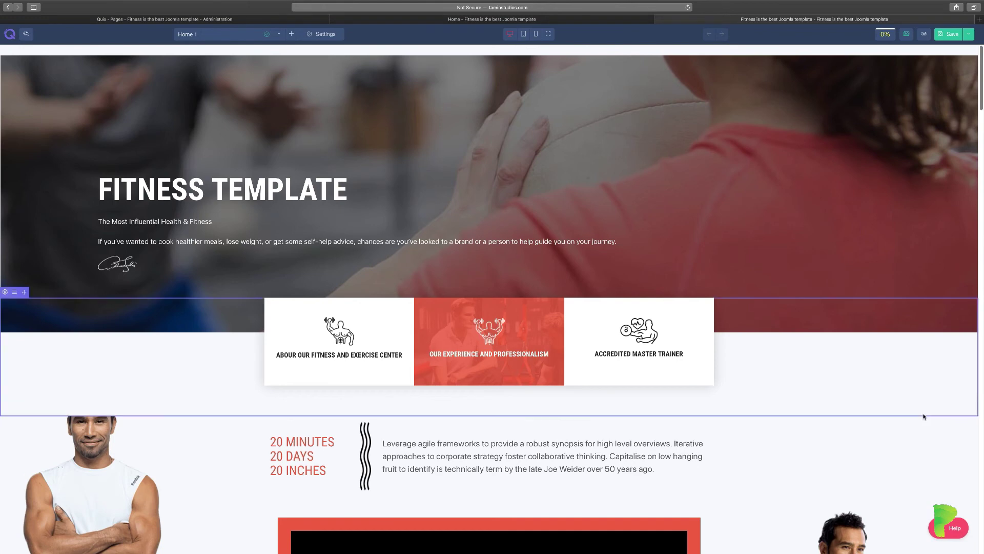
pyautogui.scroll(-2, 919, 425)
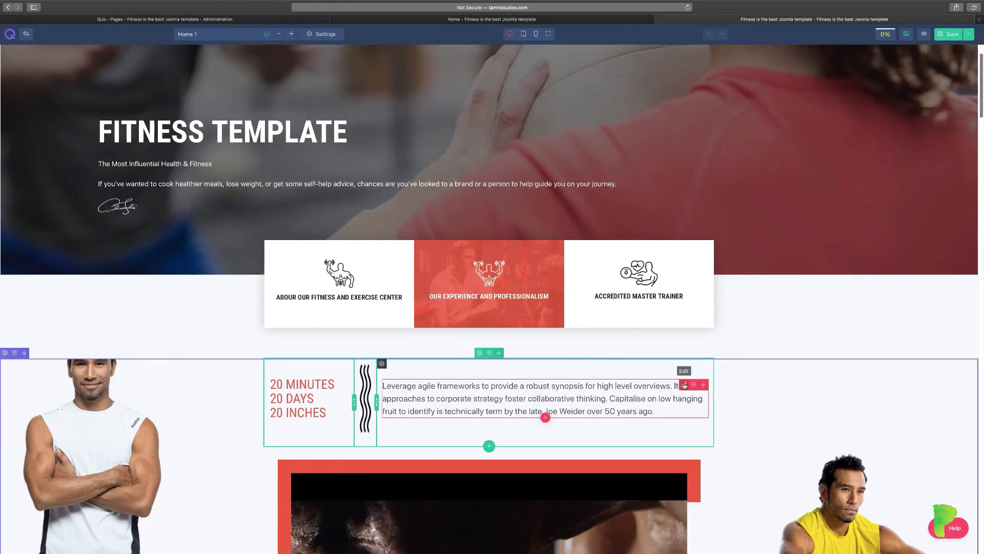
pyautogui.scroll(-2, 685, 385)
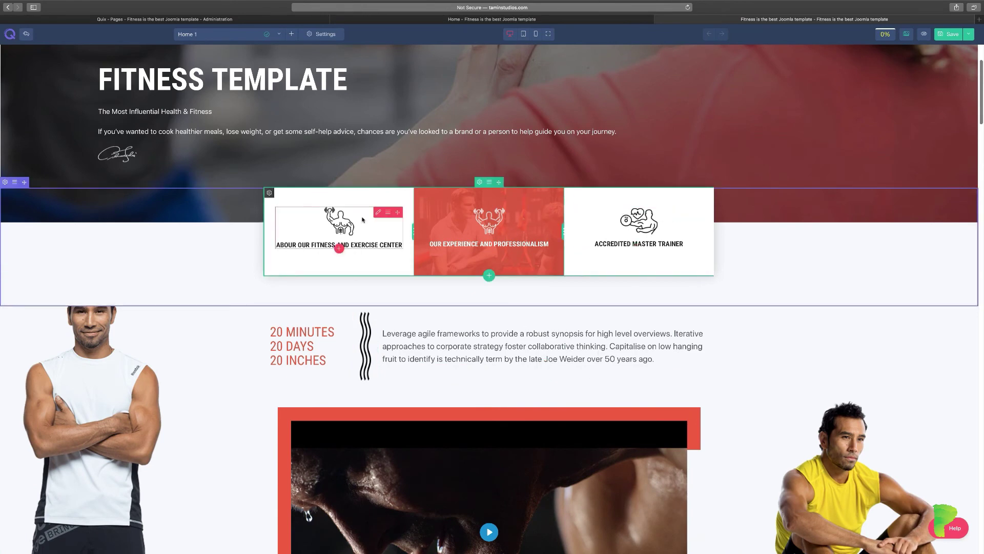
pyautogui.scroll(3, 703, 398)
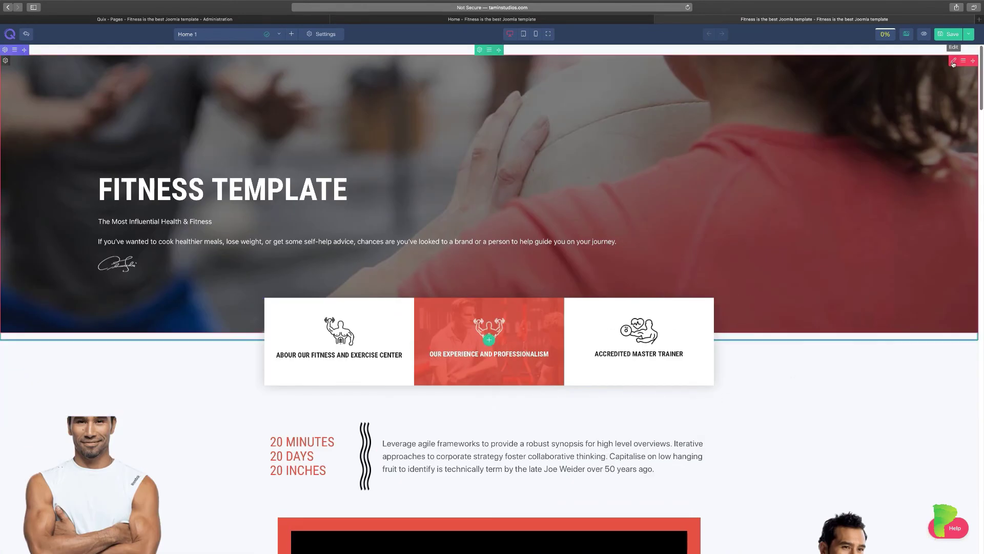
# Rename the Fitness Template hero slide's title to 'Quix Template'
pyautogui.click(954, 62)
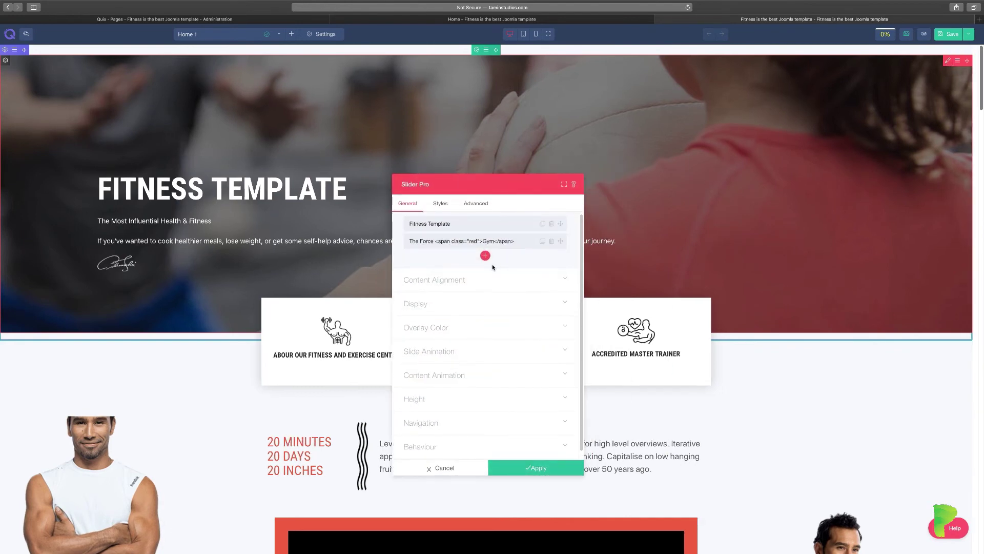
pyautogui.moveTo(525, 187); pyautogui.dragTo(714, 206)
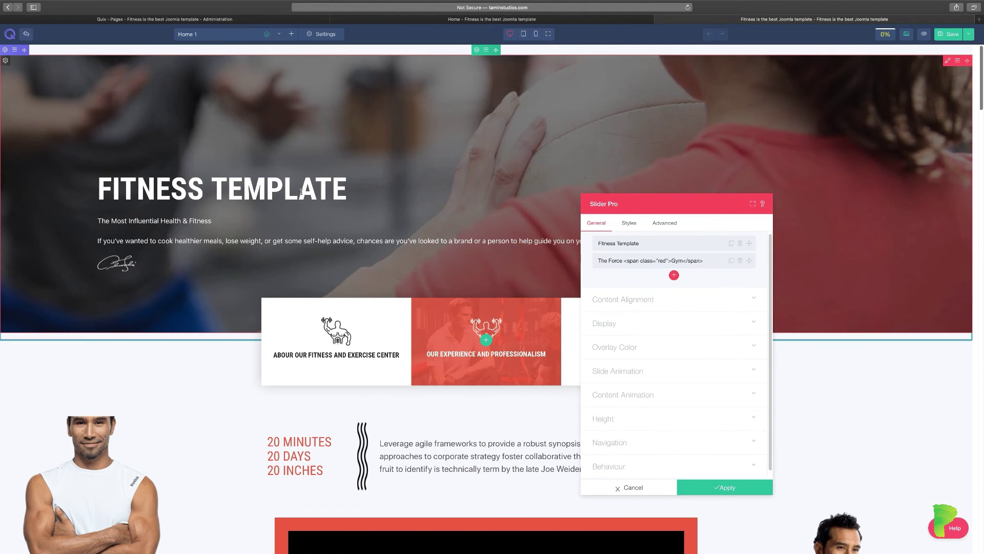
pyautogui.click(710, 245)
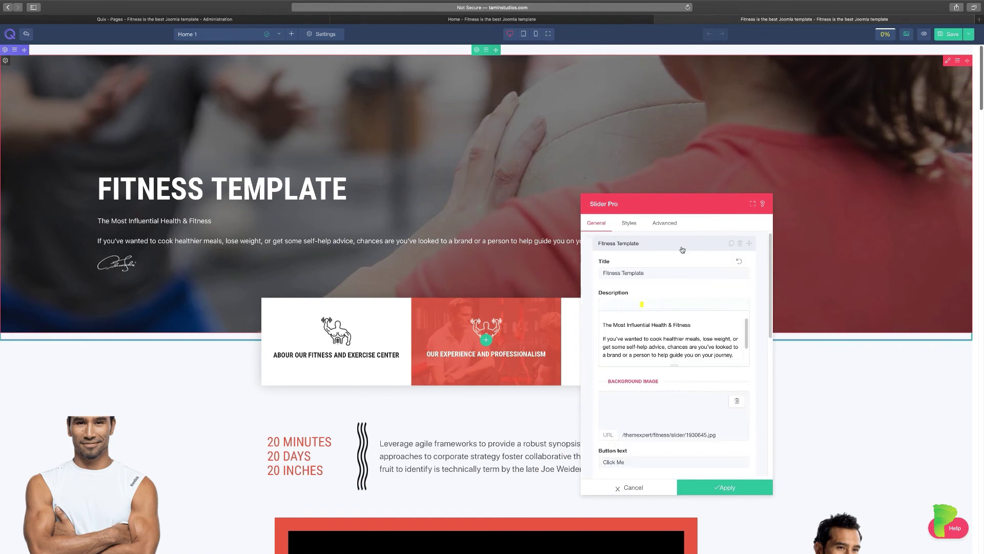
pyautogui.tripleClick(641, 273)
pyautogui.write('Quix Temp')
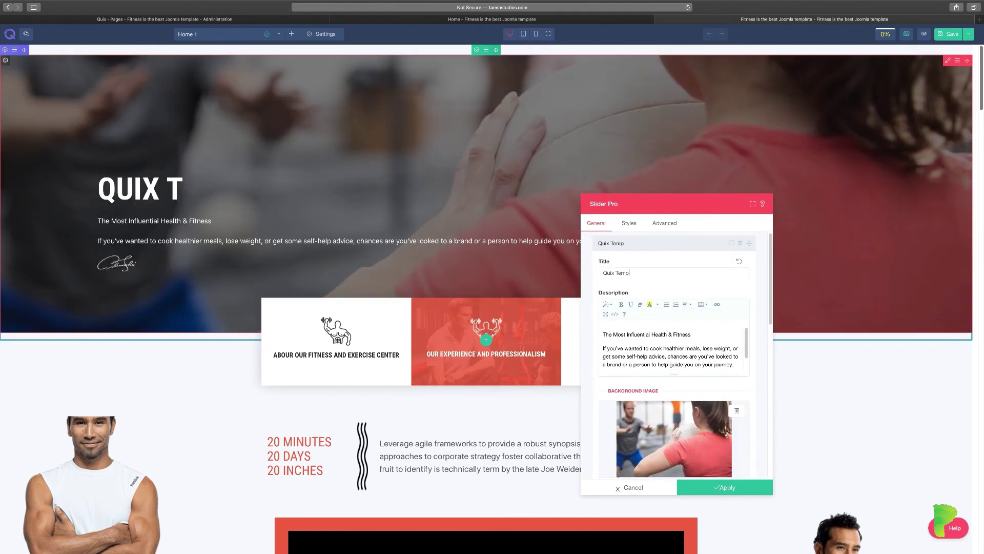
pyautogui.write('late')
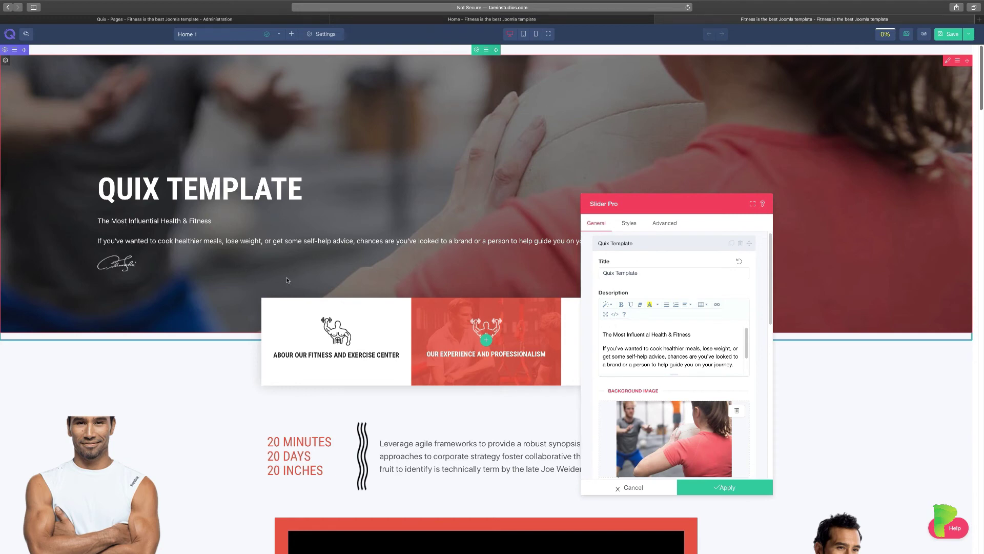
# Look at the slider's content alignment options and apply the Slider Pro changes
pyautogui.scroll(-1, 696, 362)
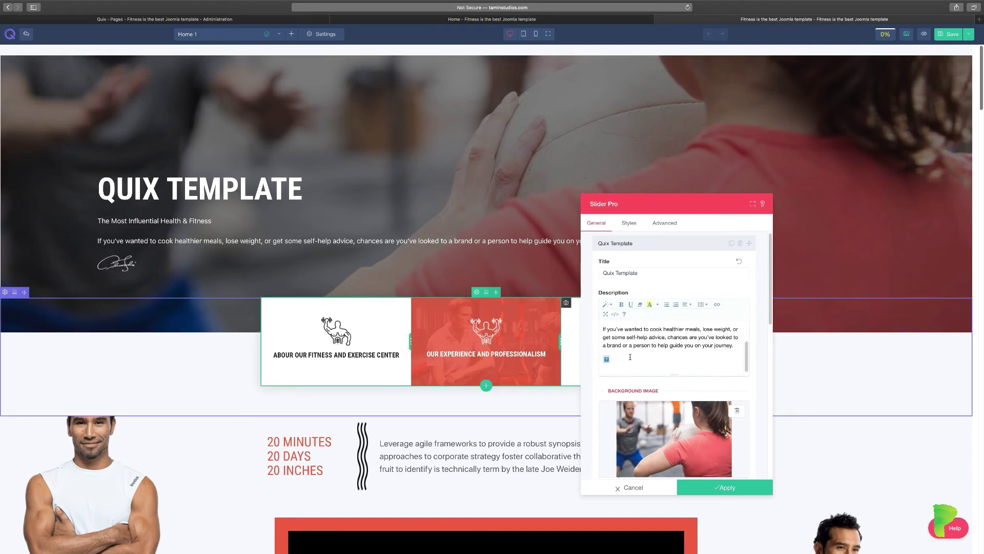
pyautogui.scroll(-2, 666, 399)
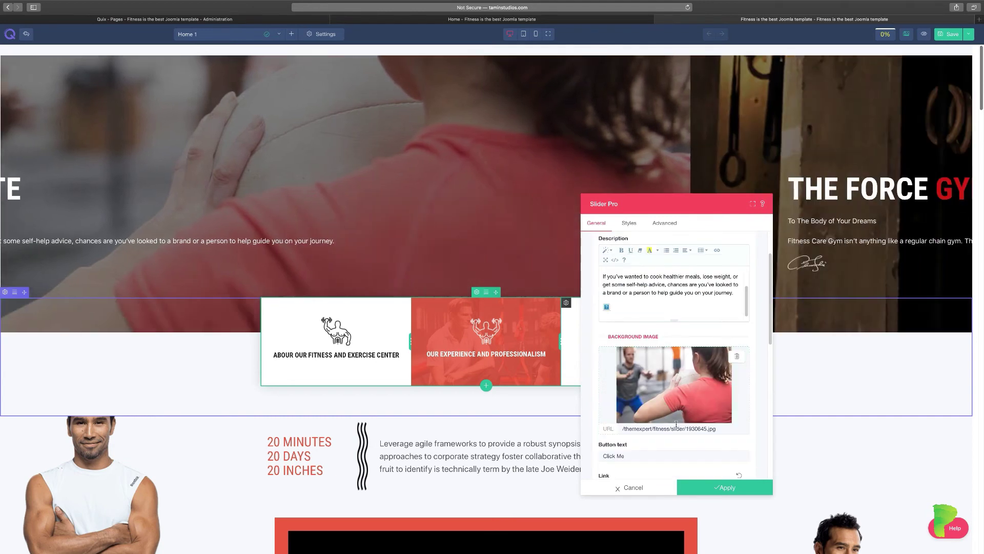
pyautogui.scroll(-5, 676, 413)
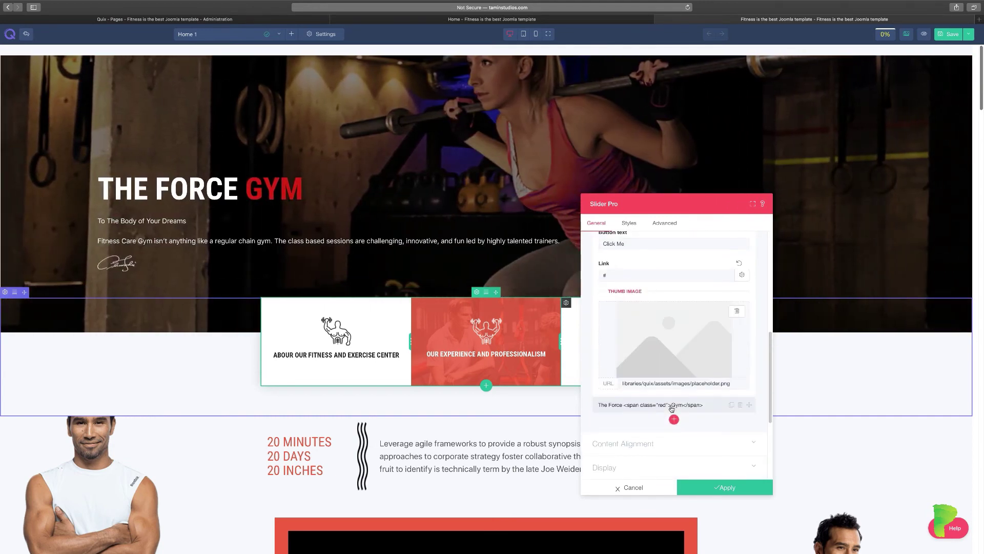
pyautogui.scroll(-3, 672, 408)
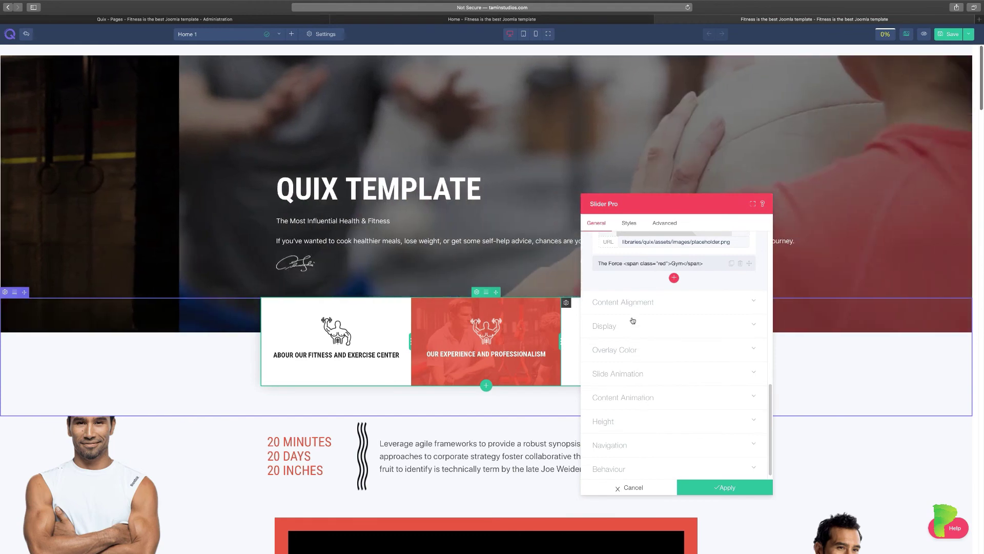
pyautogui.click(632, 302)
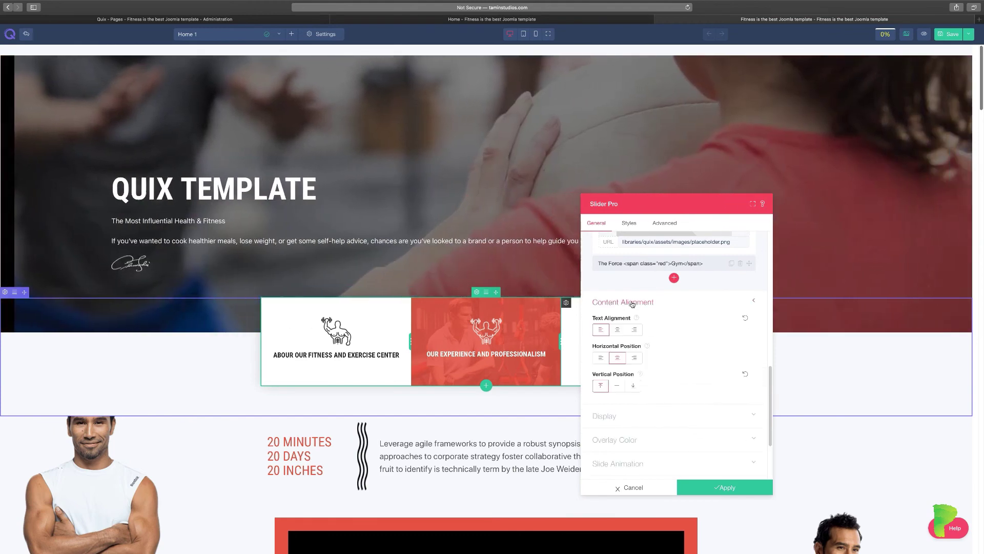
pyautogui.click(734, 488)
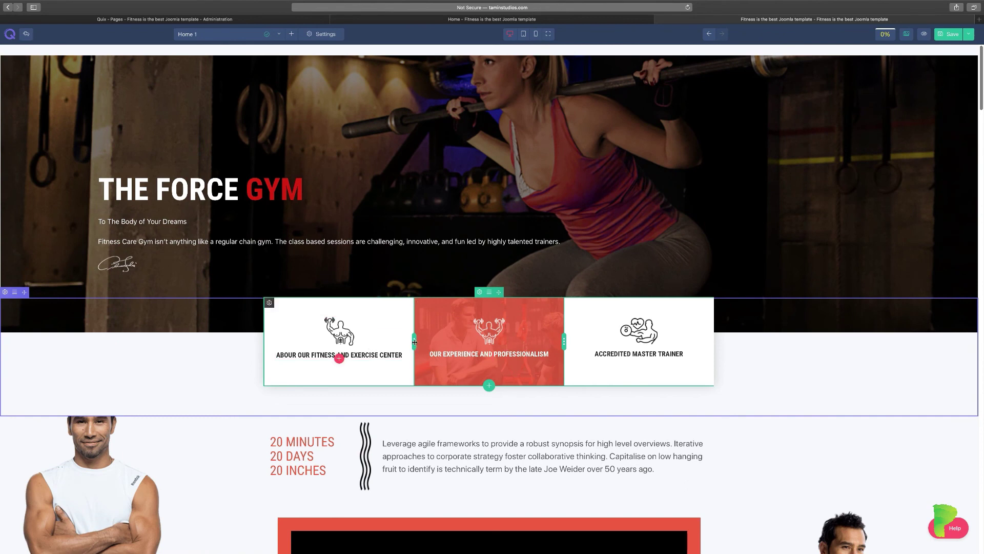
# Resize the feature-card columns so the left card is about 25 % and the middle wider
pyautogui.moveTo(415, 342); pyautogui.dragTo(519, 353)
pyautogui.moveTo(523, 353); pyautogui.dragTo(378, 358)
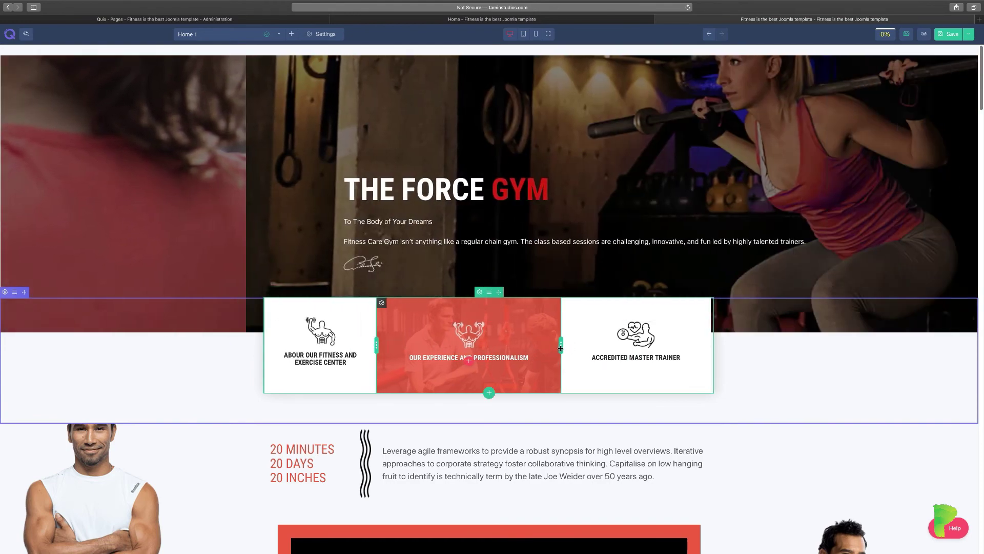
pyautogui.moveTo(564, 345); pyautogui.dragTo(617, 350)
pyautogui.scroll(-9, 617, 407)
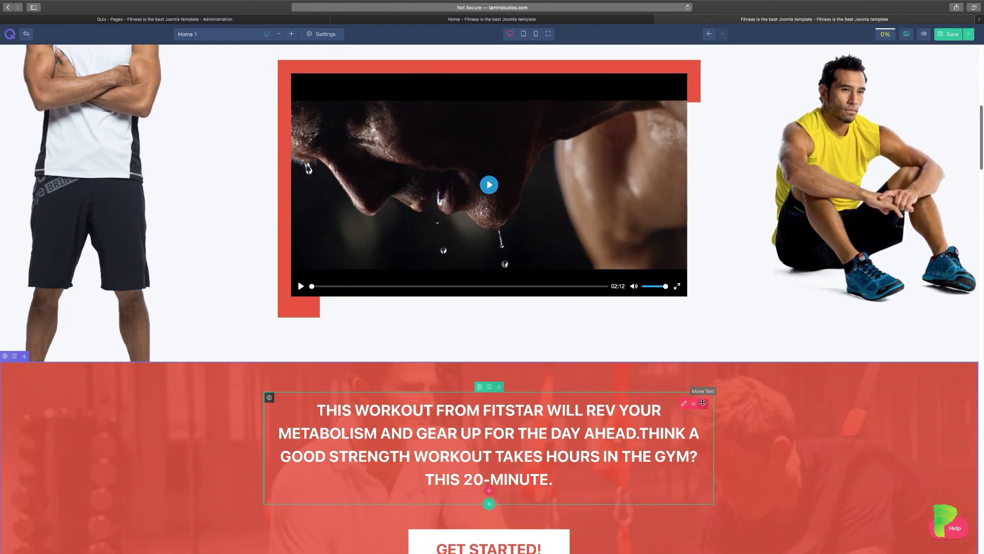
pyautogui.scroll(-1, 703, 402)
pyautogui.scroll(-1, 582, 400)
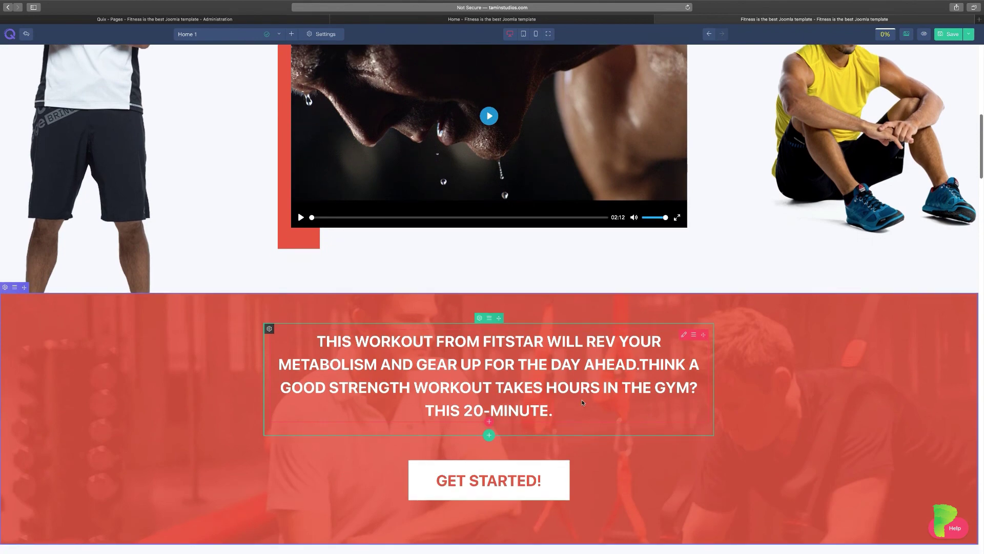
pyautogui.scroll(-5, 582, 403)
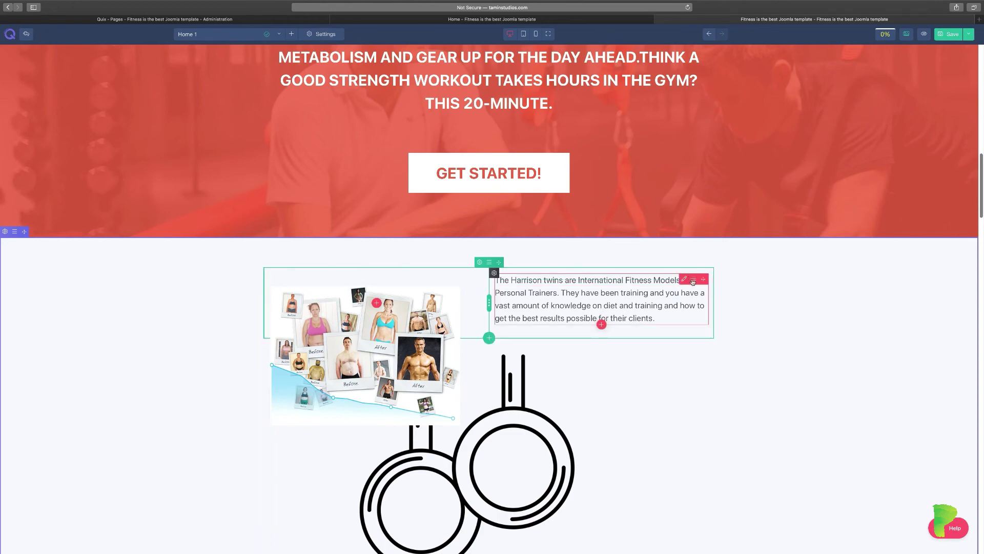
pyautogui.scroll(-1, 758, 405)
pyautogui.scroll(-4, 759, 405)
pyautogui.scroll(17, 758, 405)
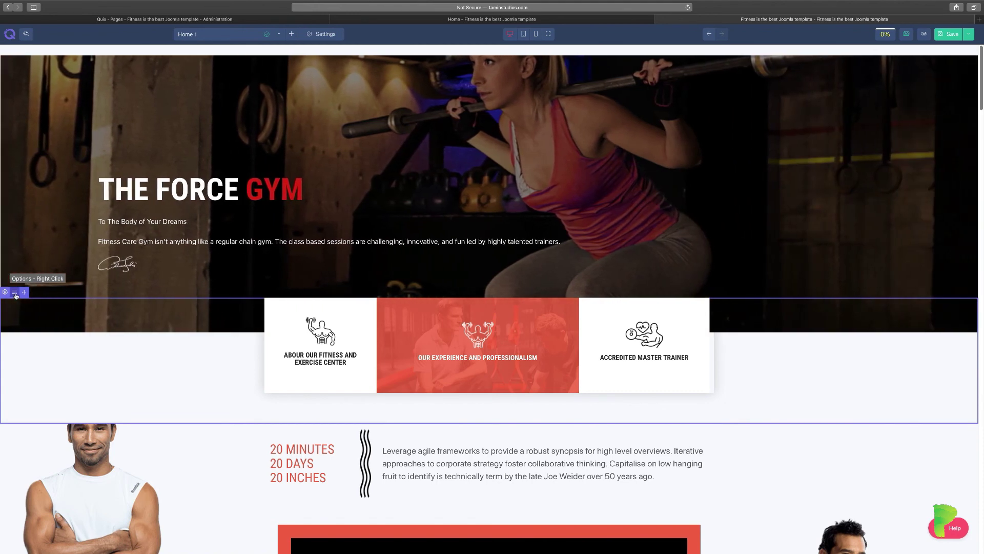
pyautogui.click(16, 295)
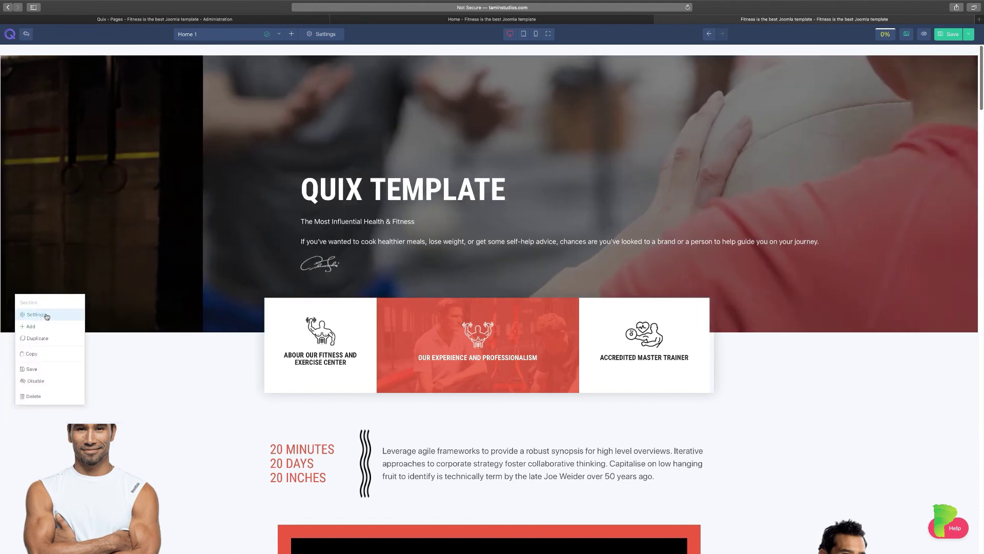
pyautogui.click(36, 315)
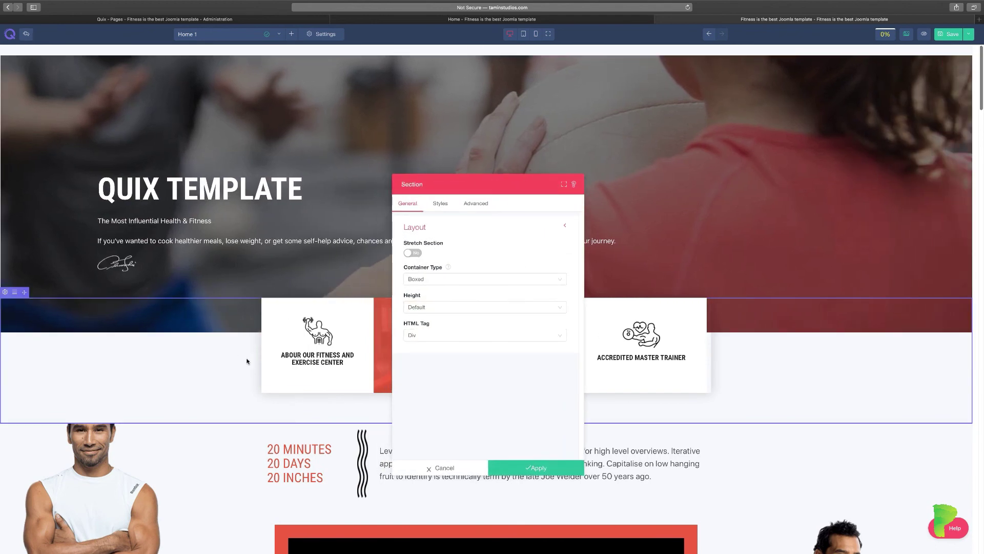
pyautogui.click(442, 204)
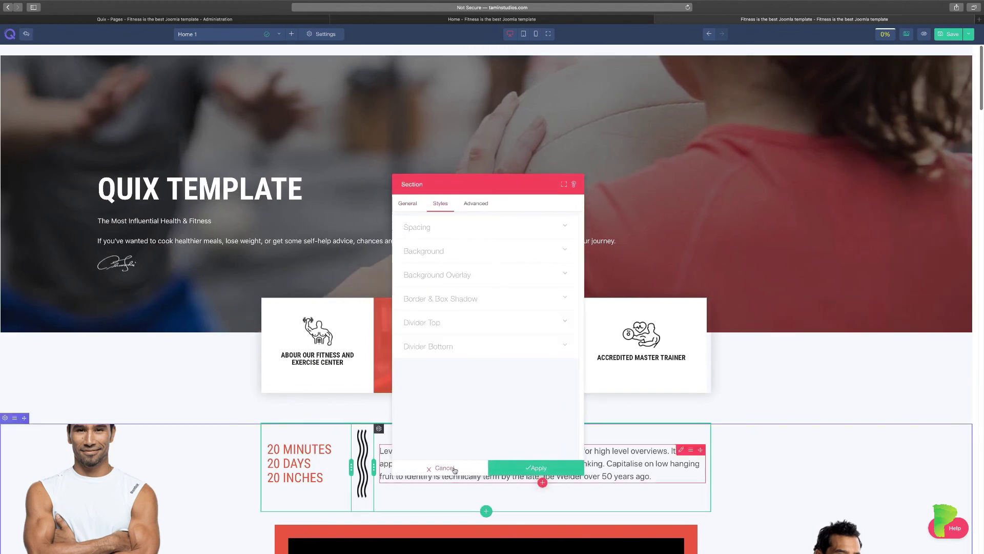
pyautogui.press('Escape')
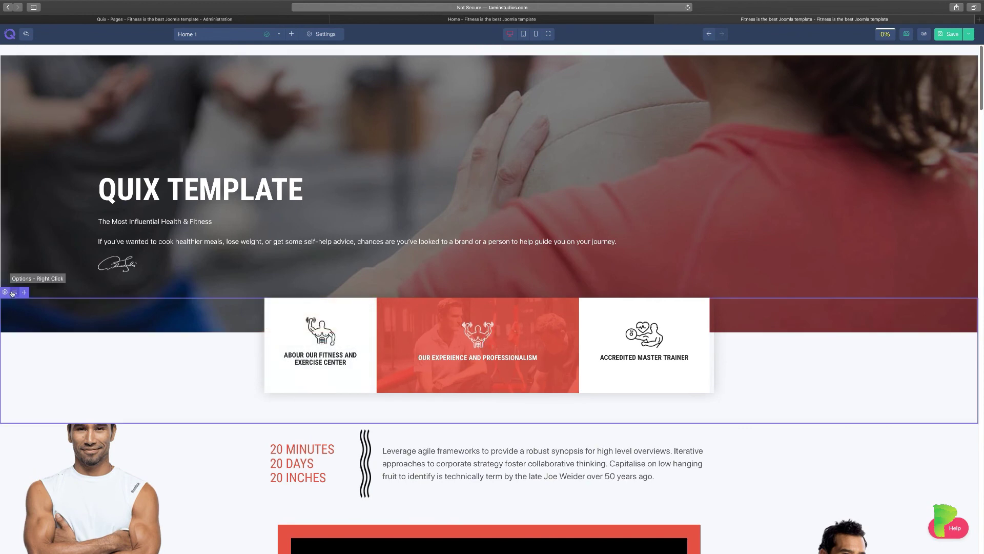
pyautogui.click(14, 293)
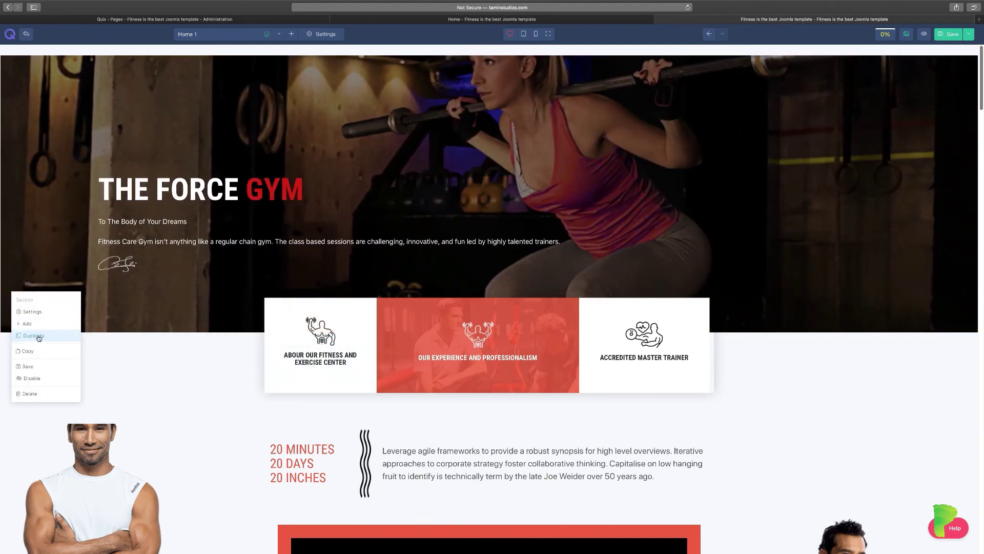
# Duplicate the feature-cards section and disable the original copy
pyautogui.click(39, 336)
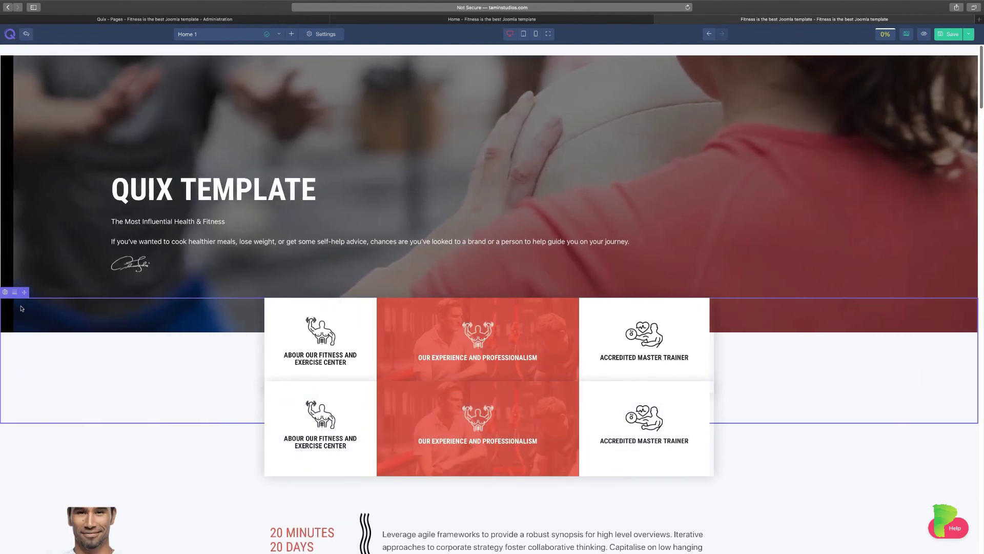
pyautogui.click(16, 294)
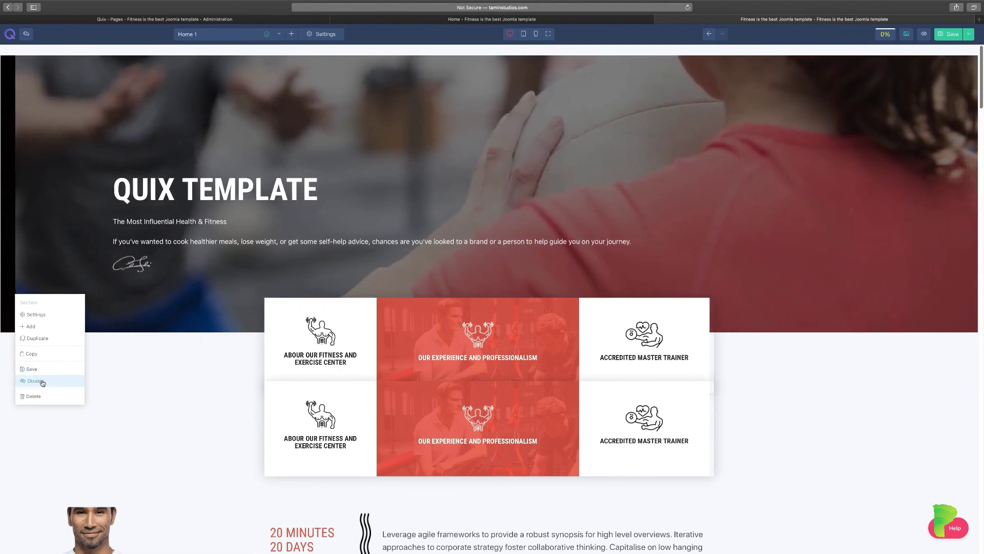
pyautogui.click(43, 383)
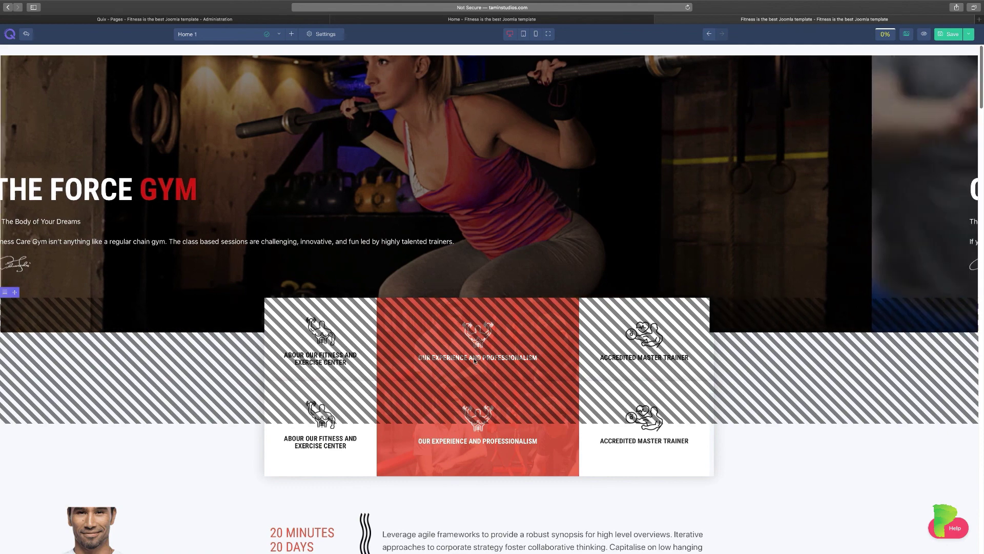
# Delete the Harrison twins section so Fitness From Within follows the Get Started banner
pyautogui.scroll(-2, 511, 345)
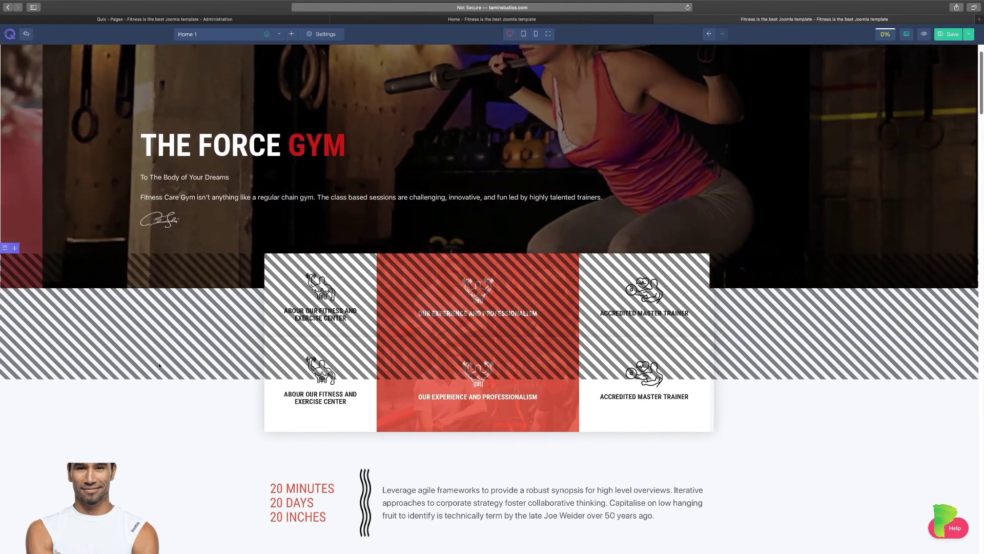
pyautogui.scroll(-15, 40, 402)
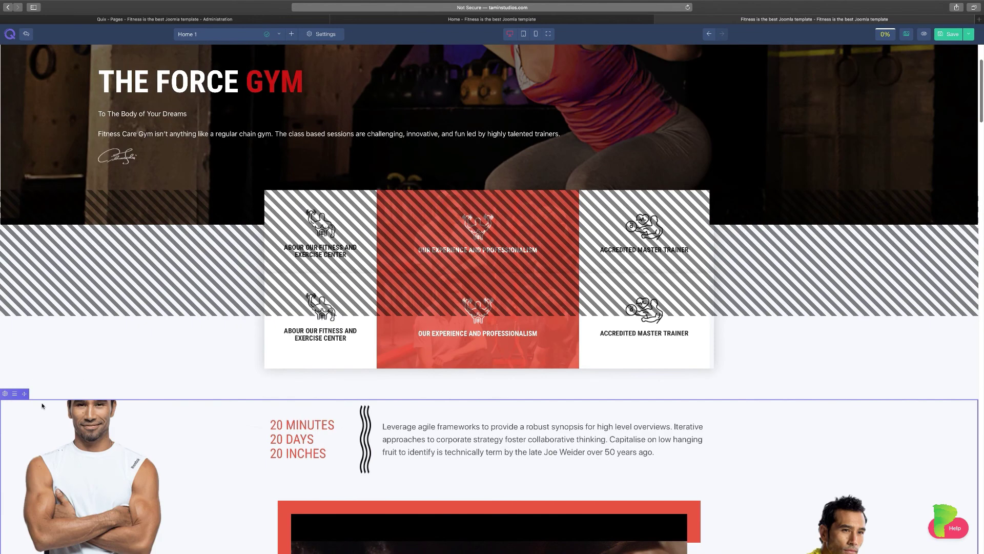
pyautogui.scroll(-20, 171, 424)
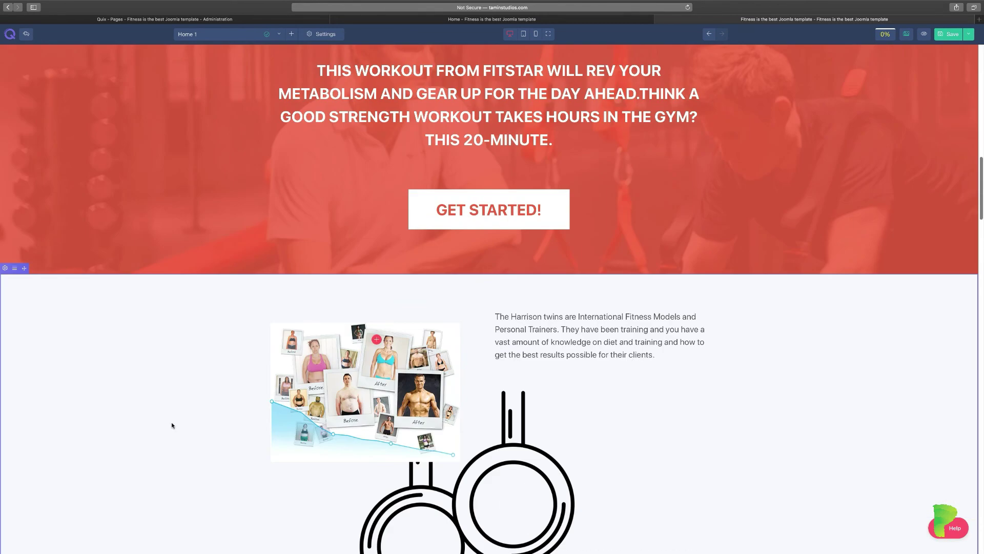
pyautogui.click(14, 267)
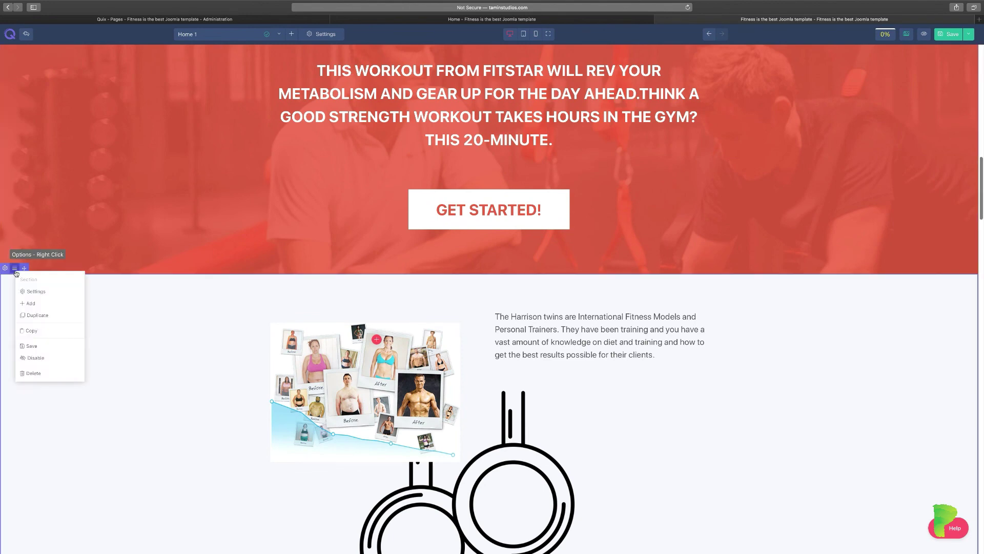
pyautogui.click(46, 376)
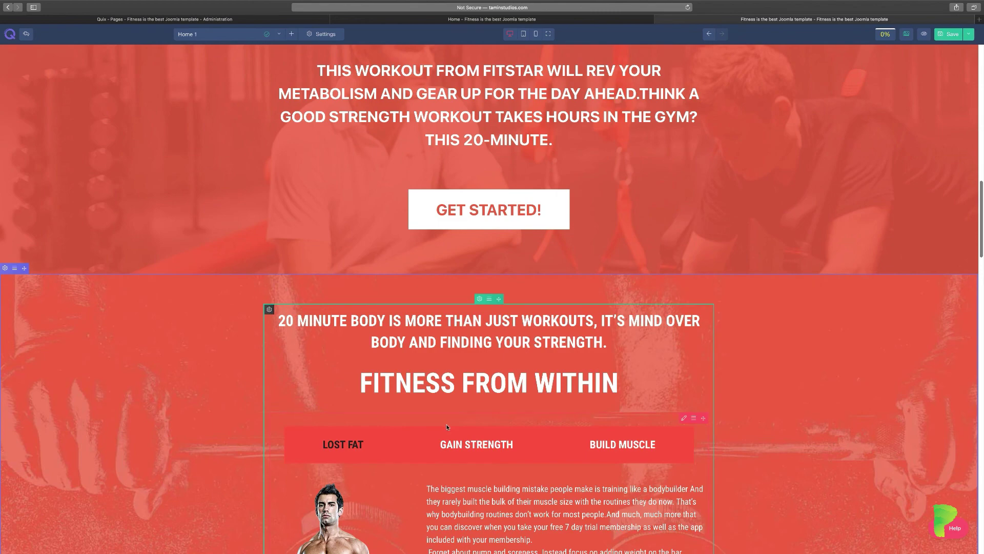
pyautogui.scroll(-3, 446, 424)
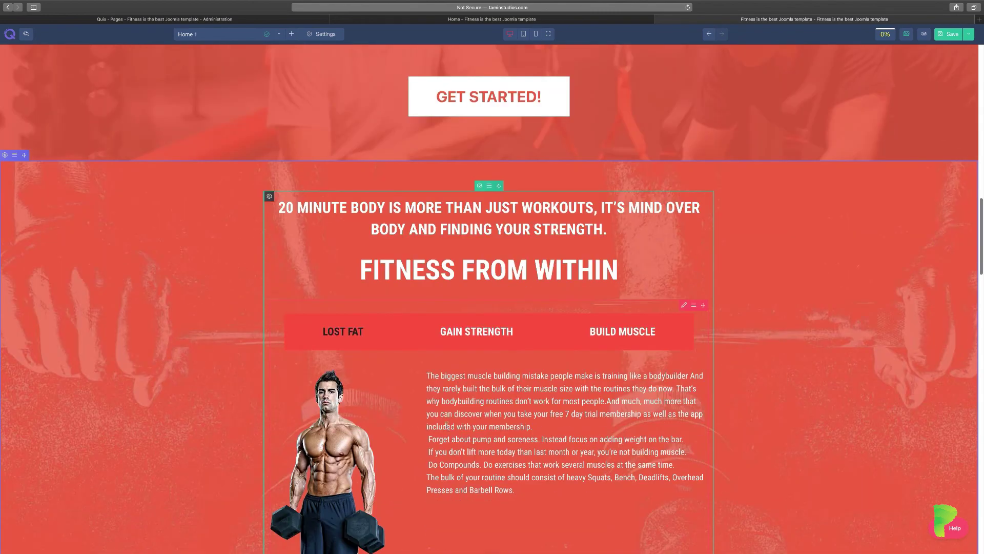
pyautogui.scroll(-1, 447, 425)
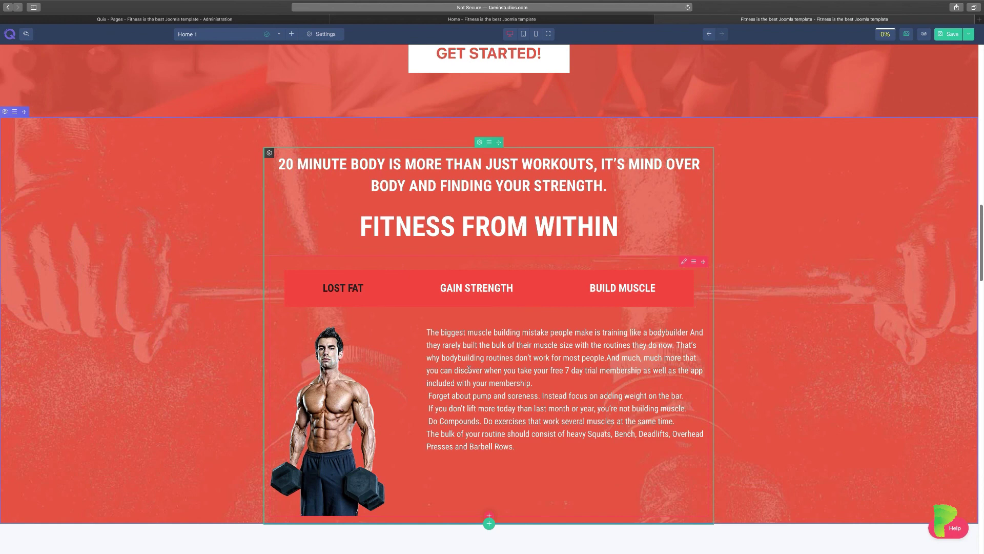
# Undo the Harrison twins deletion and scroll through the restored Home 1 page
pyautogui.click(709, 34)
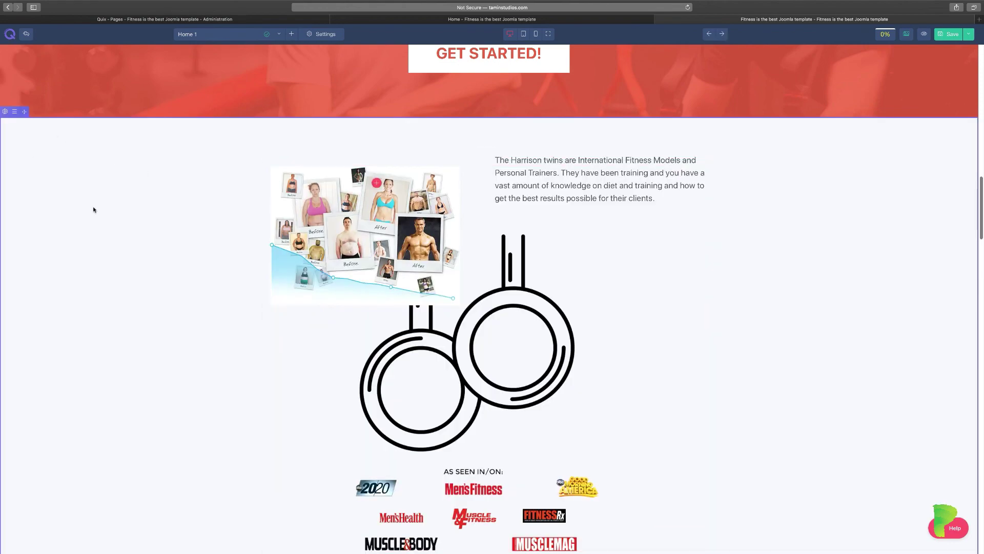
pyautogui.scroll(2, 743, 345)
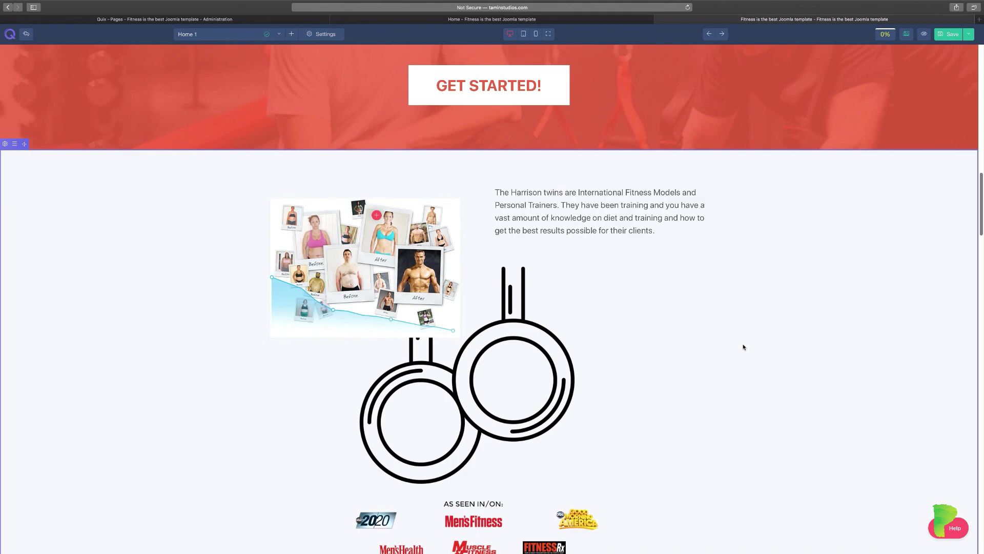
pyautogui.scroll(6, 743, 348)
pyautogui.scroll(-20, 743, 348)
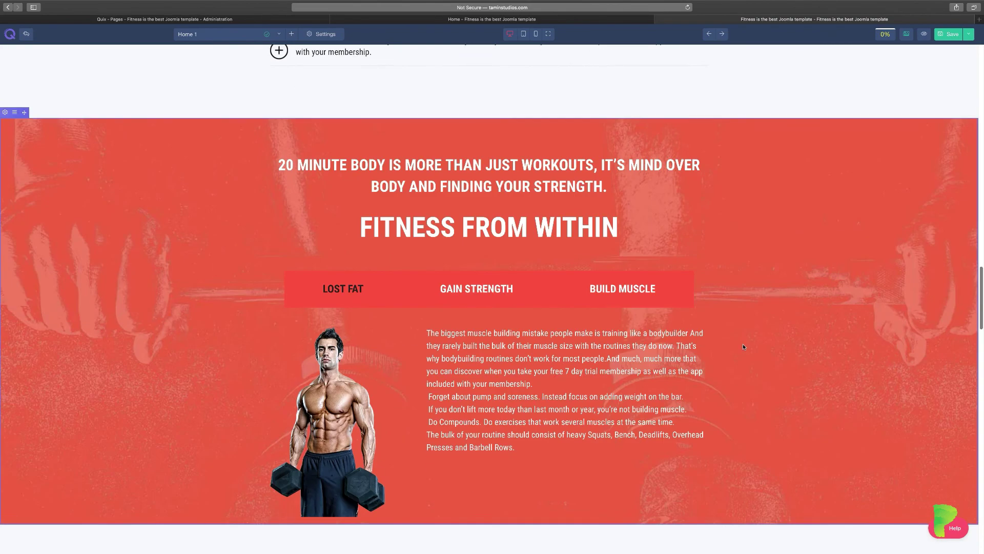
pyautogui.scroll(-15, 744, 347)
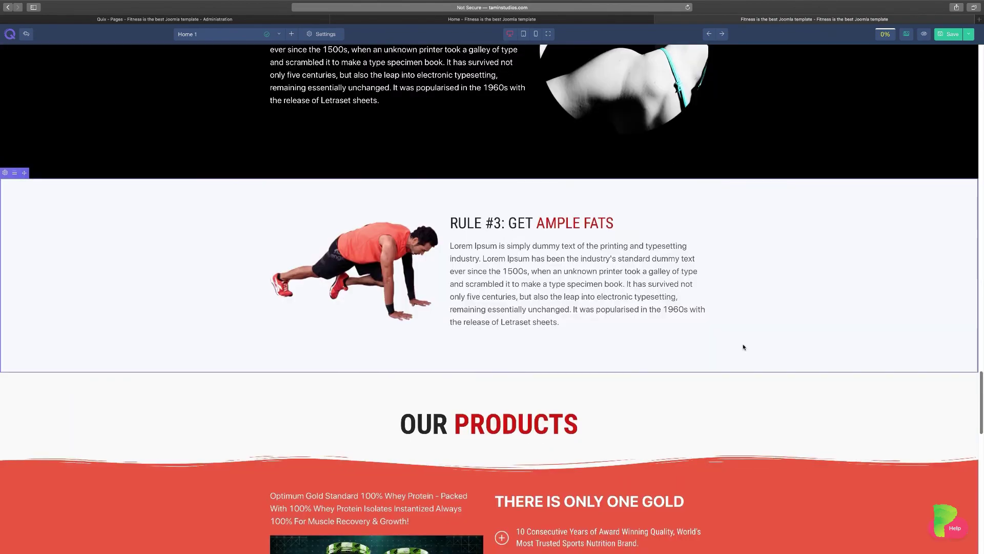
pyautogui.scroll(-6, 743, 347)
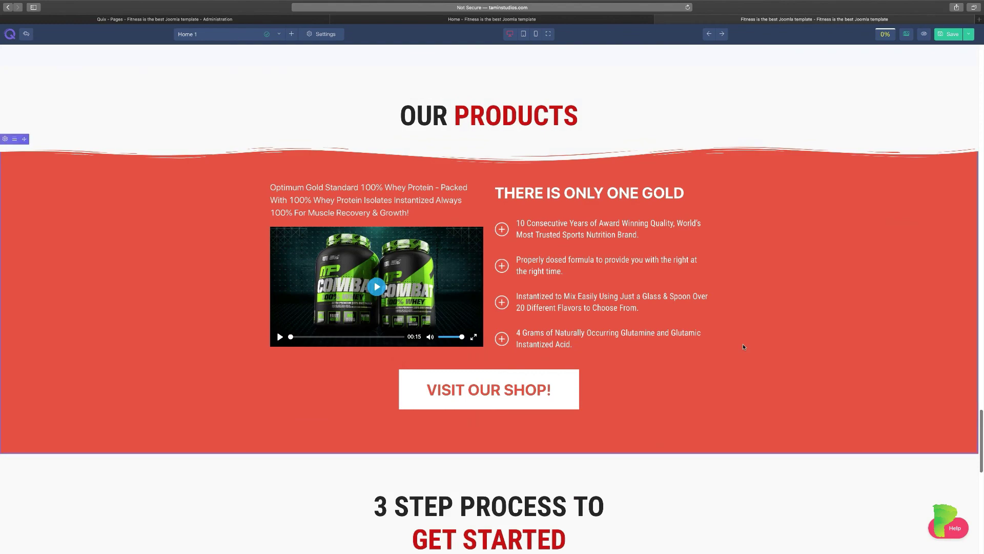
pyautogui.scroll(-11, 743, 347)
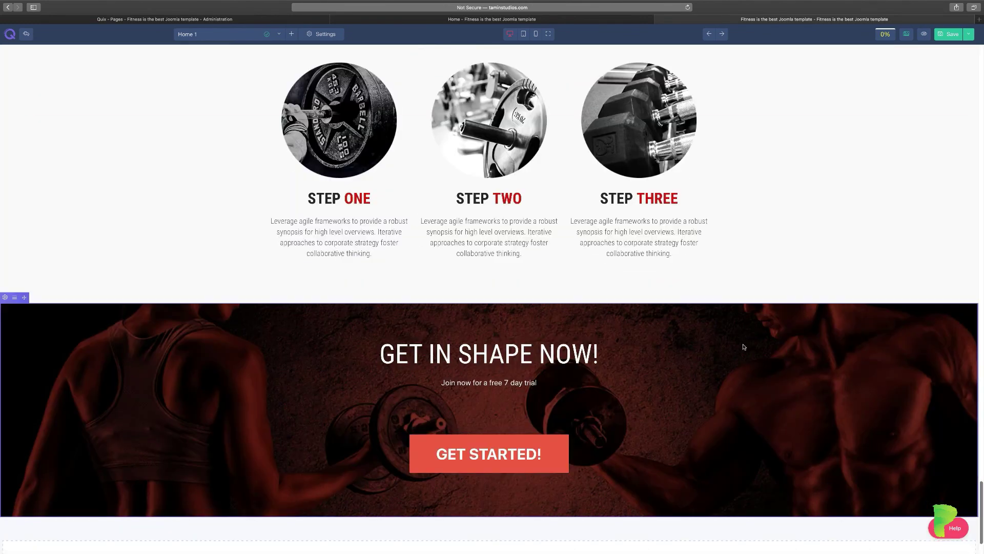
pyautogui.scroll(-2, 743, 348)
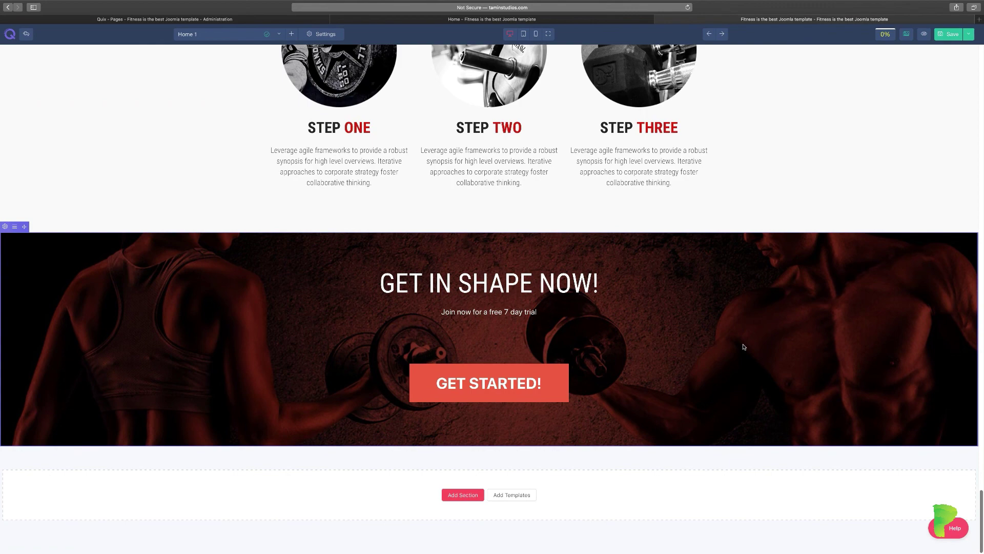
pyautogui.scroll(20, 743, 347)
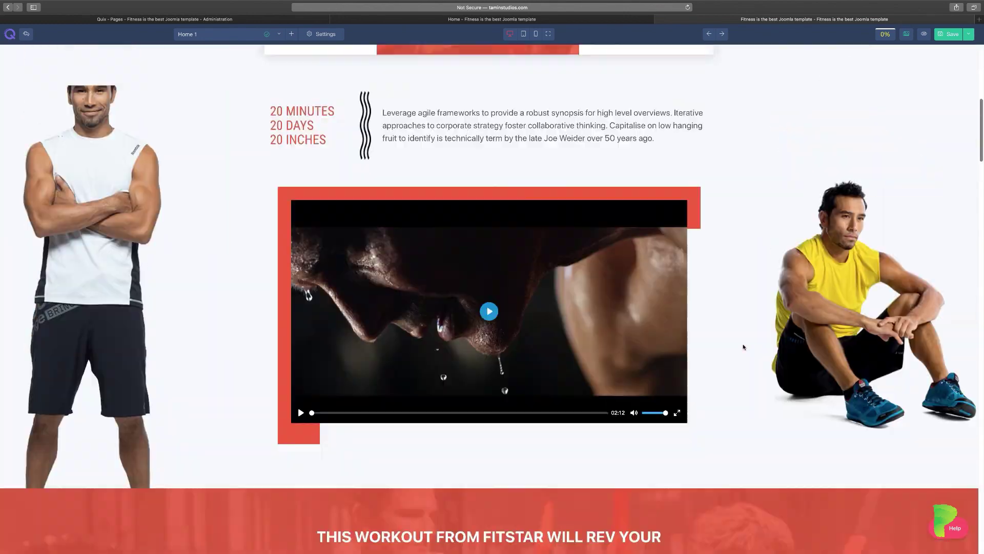